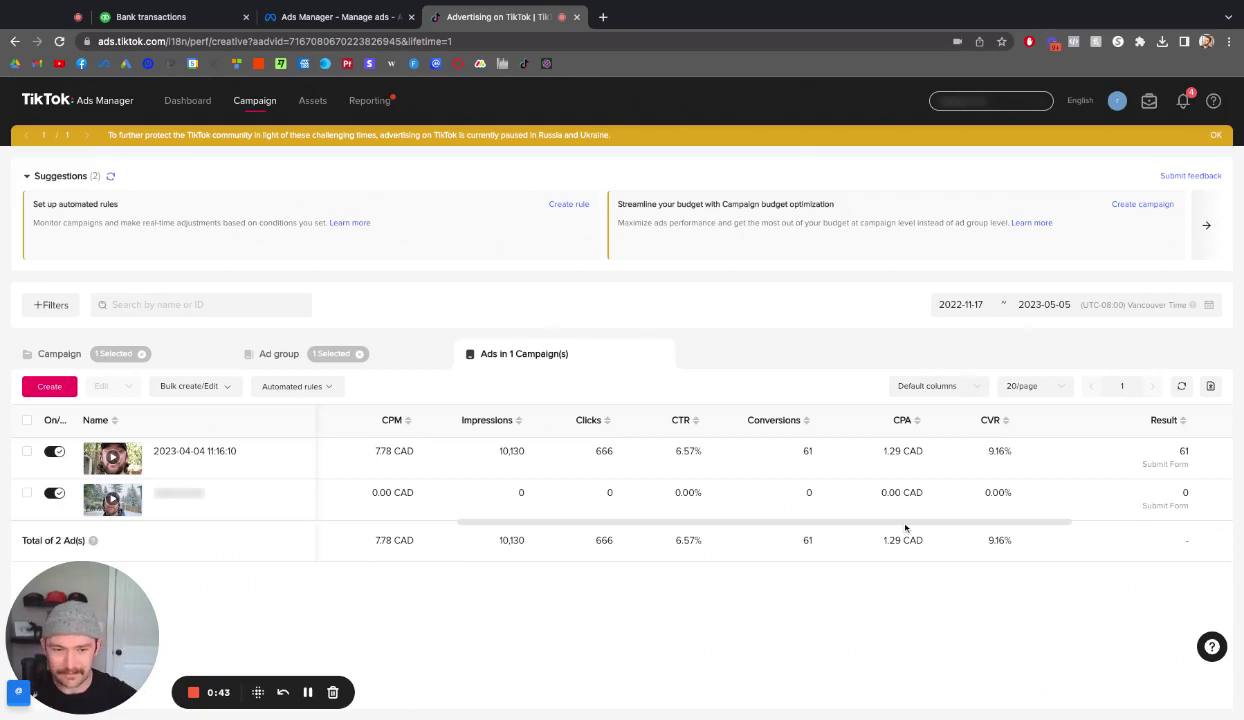
Step: Examine the cost, click and conversion columns for the ads in the selected campaign
scroll(905, 527, "right", 2)
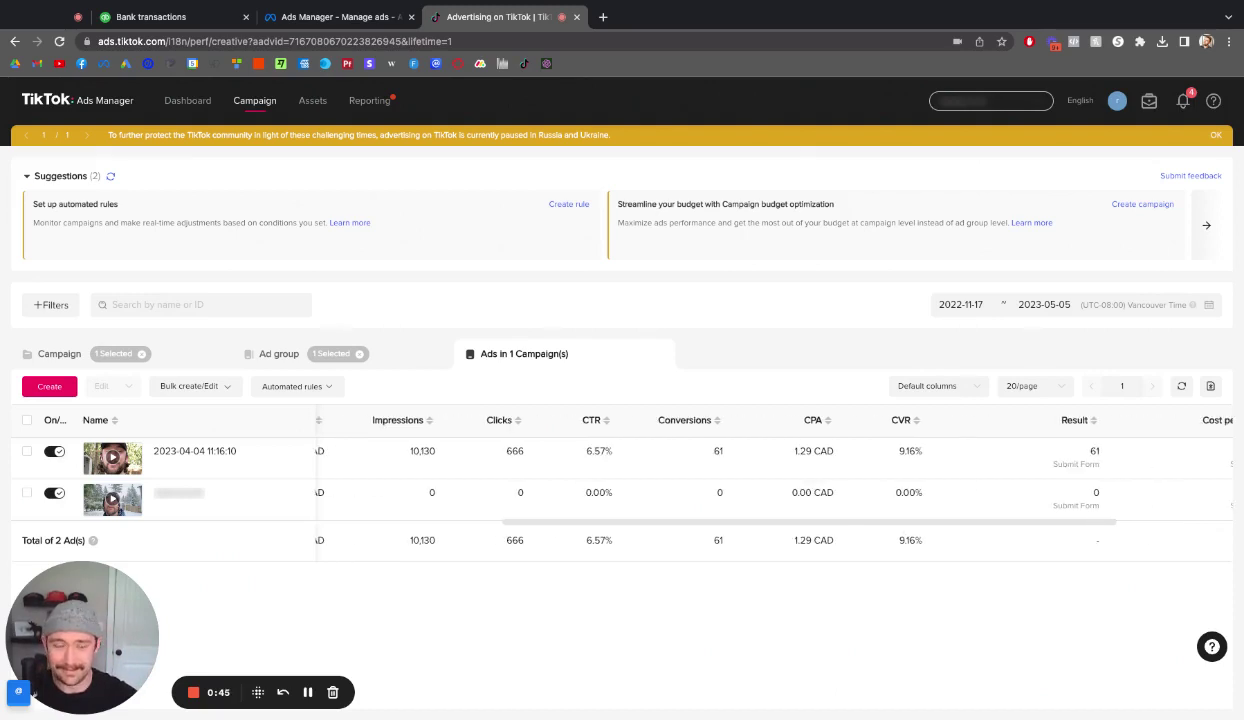
scroll(905, 500, "left", 6)
scroll(905, 500, "left", 3)
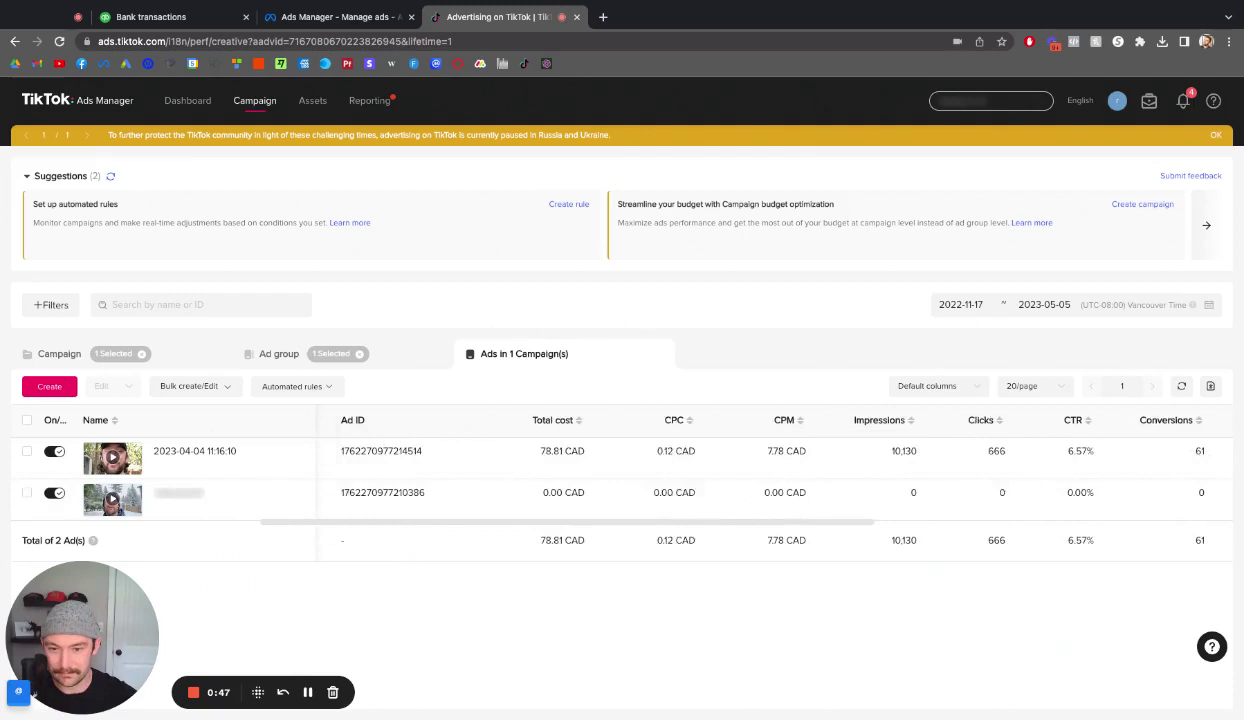
scroll(905, 500, "right", 5)
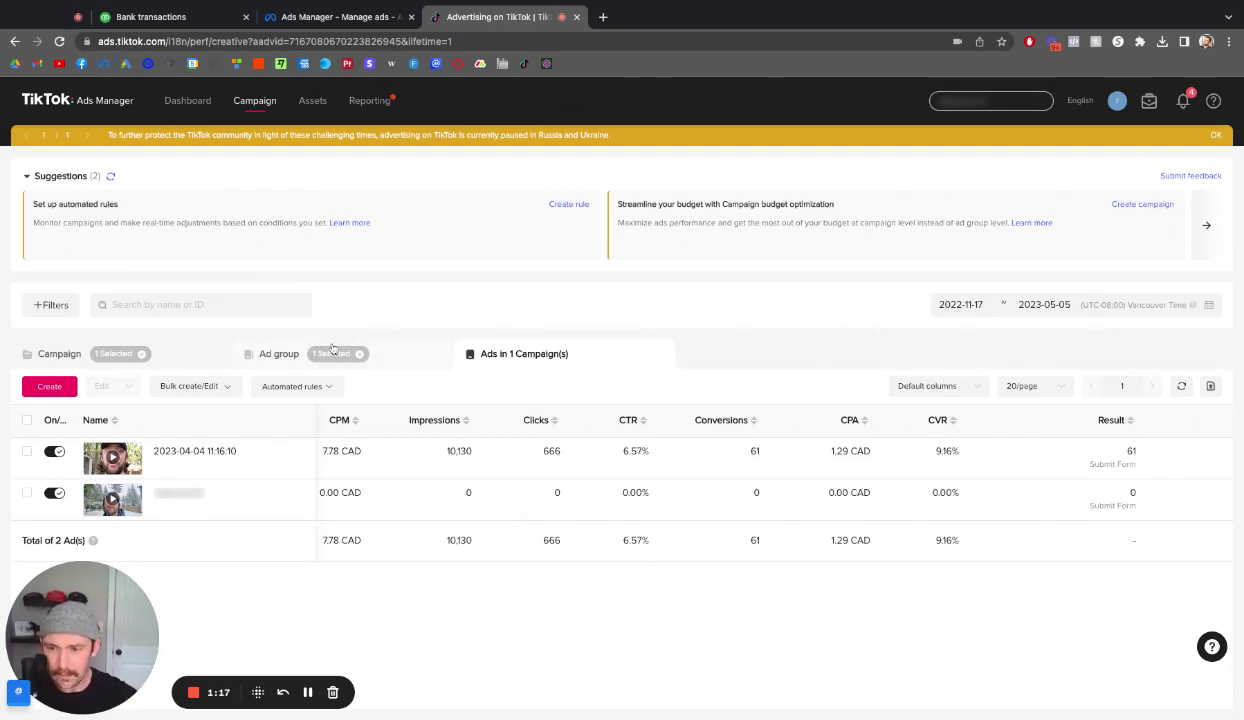
Step: Show the campaign's ad groups and compare their budgets, costs, click-through rates, conversions and cost per result
left_click(399, 364)
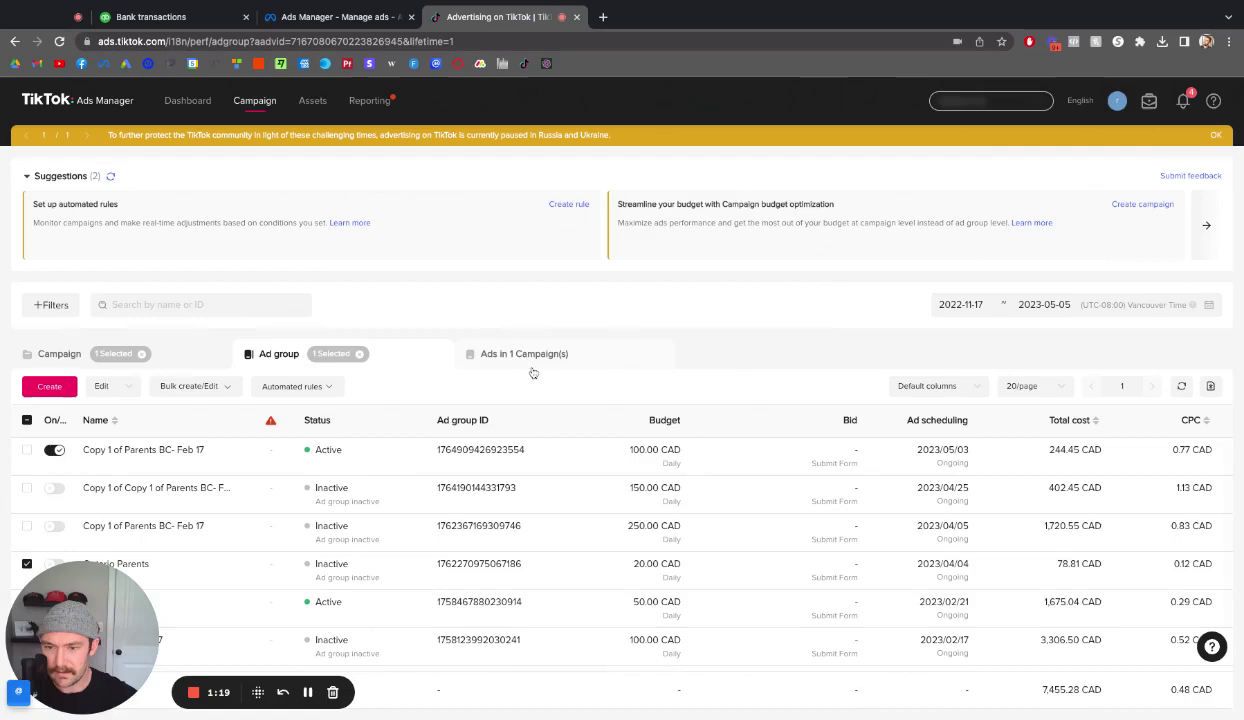
scroll(569, 622, "down", 2)
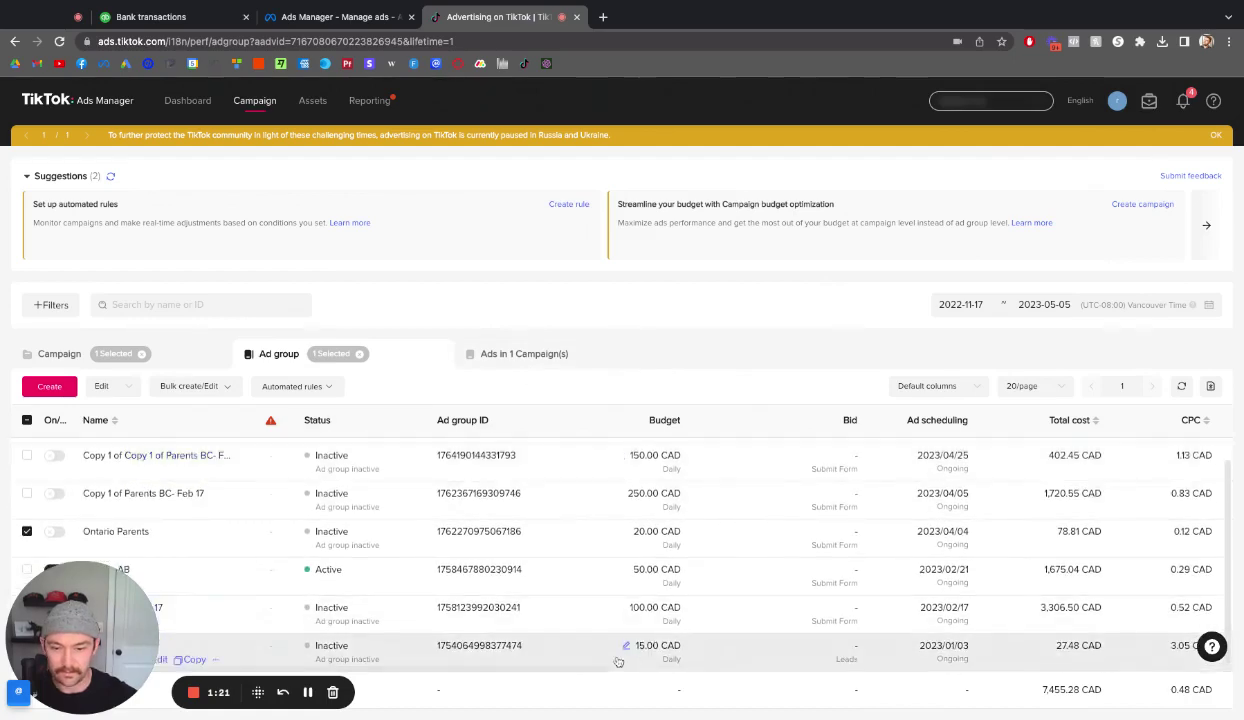
scroll(592, 671, "right", 3)
scroll(592, 673, "right", 5)
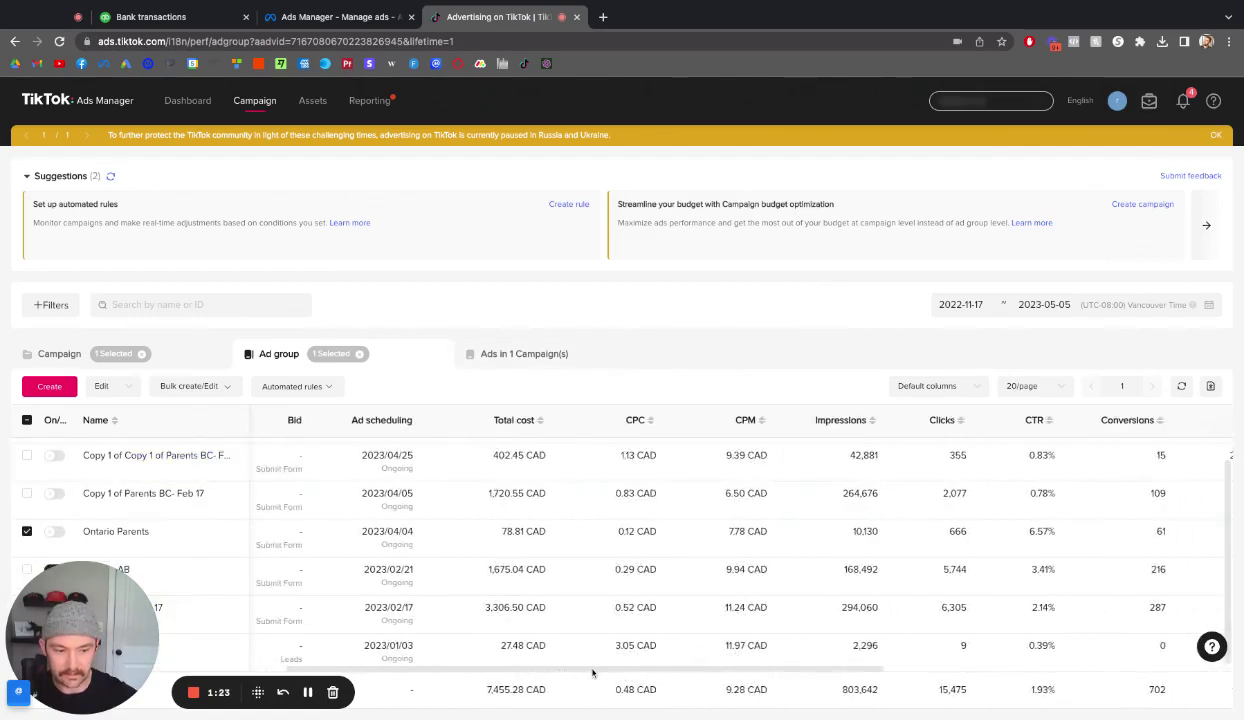
scroll(640, 560, "right", 2)
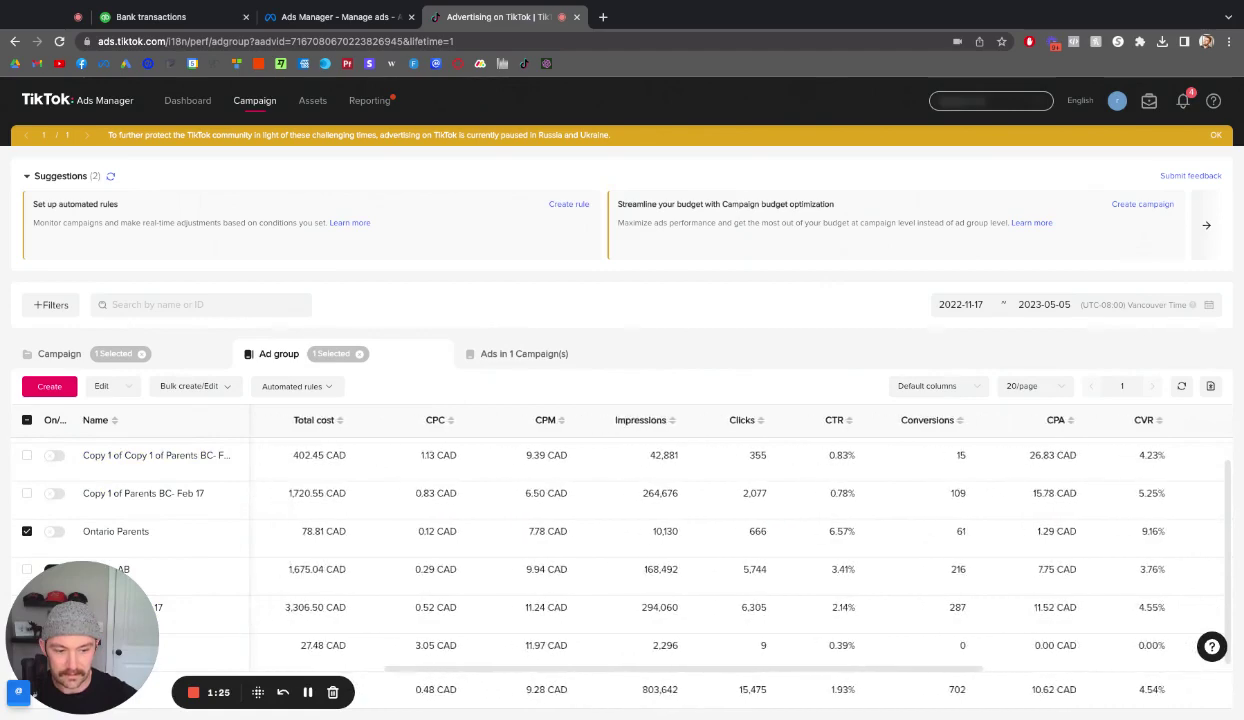
scroll(690, 550, "left", 5)
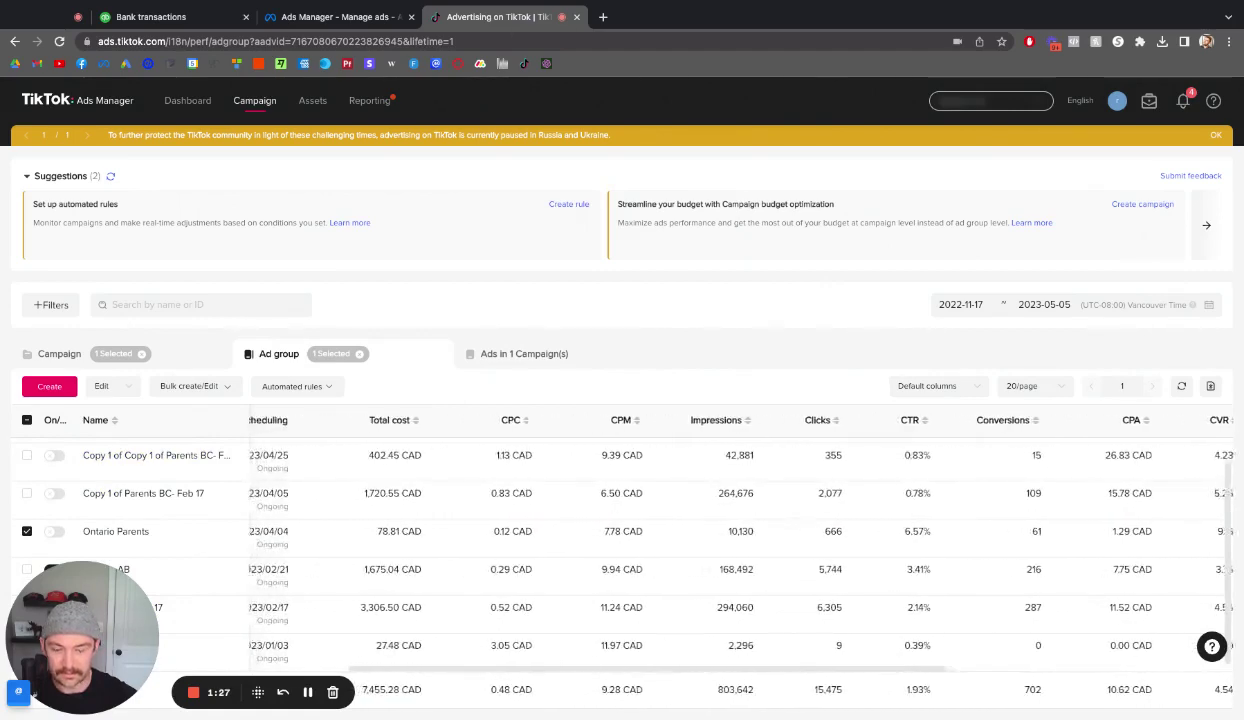
scroll(690, 550, "right", 5)
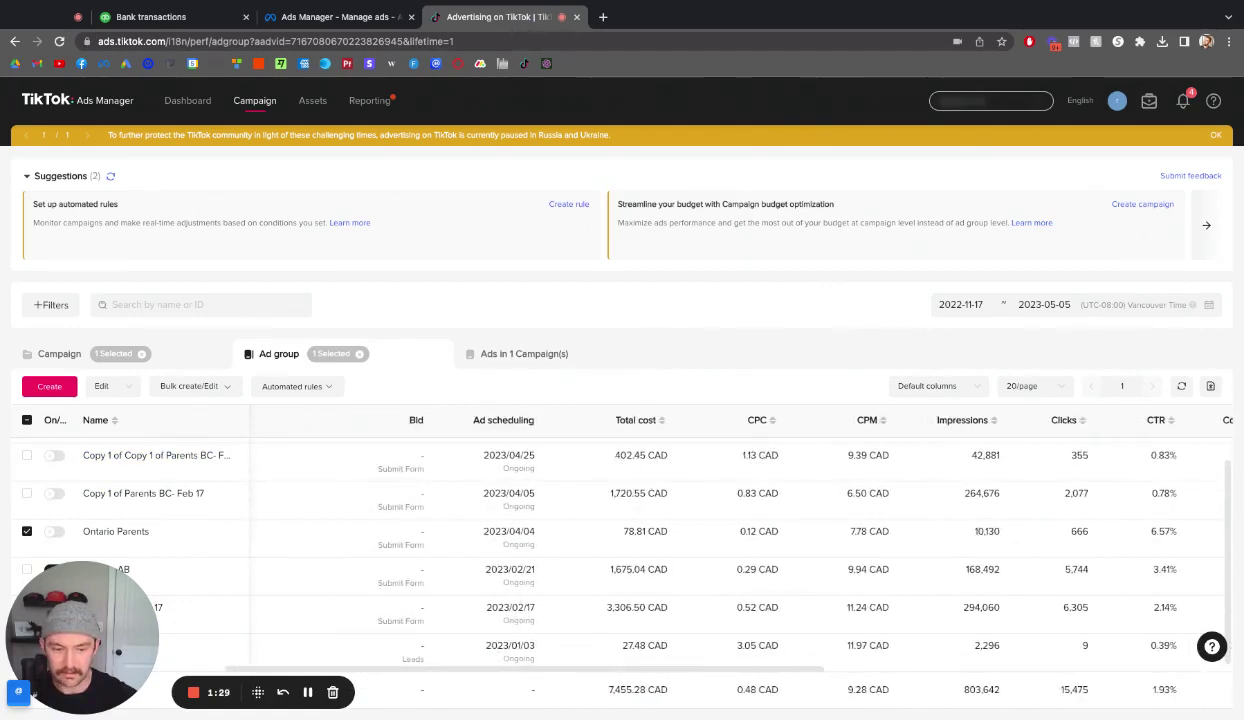
scroll(690, 550, "right", 6)
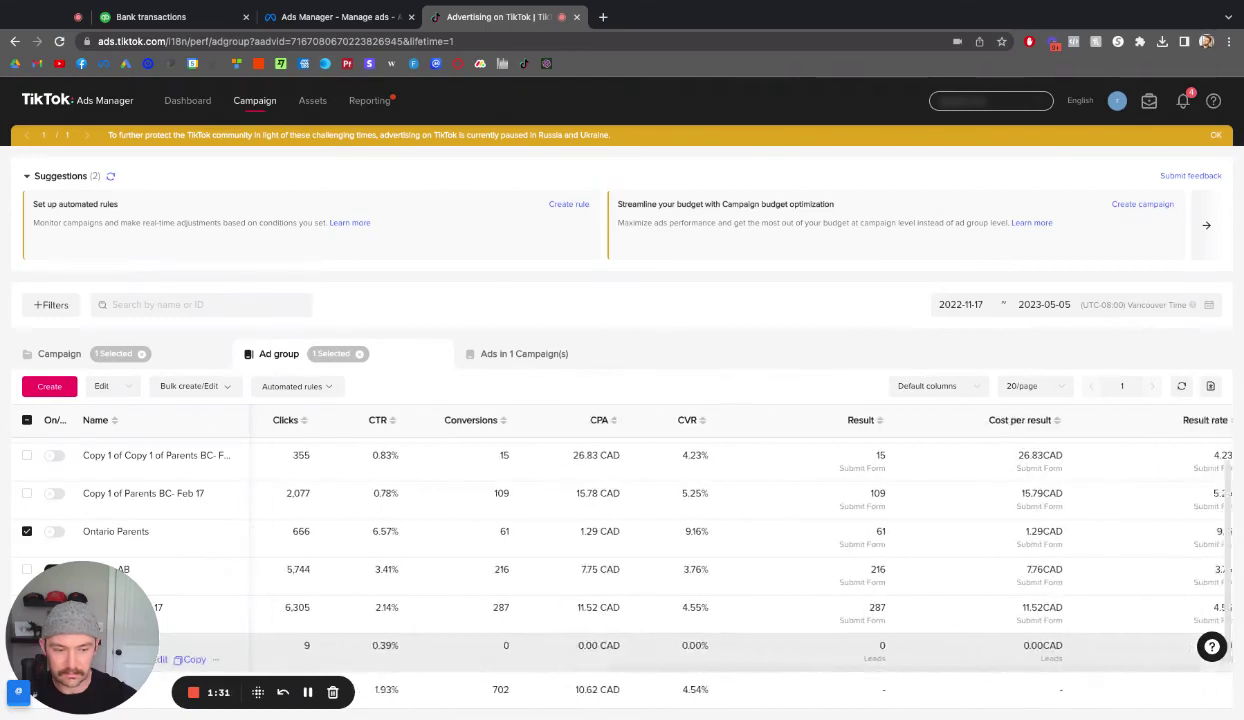
scroll(940, 570, "left", 1)
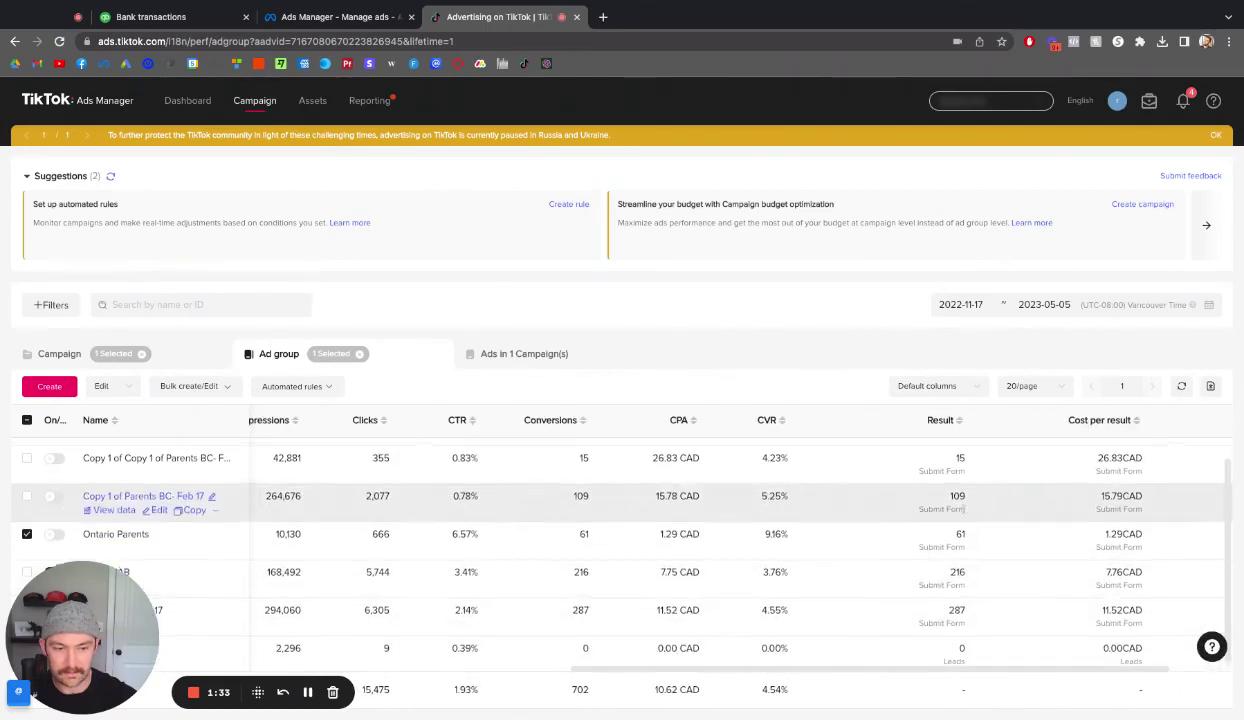
scroll(958, 561, "up", 1)
scroll(975, 622, "down", 1)
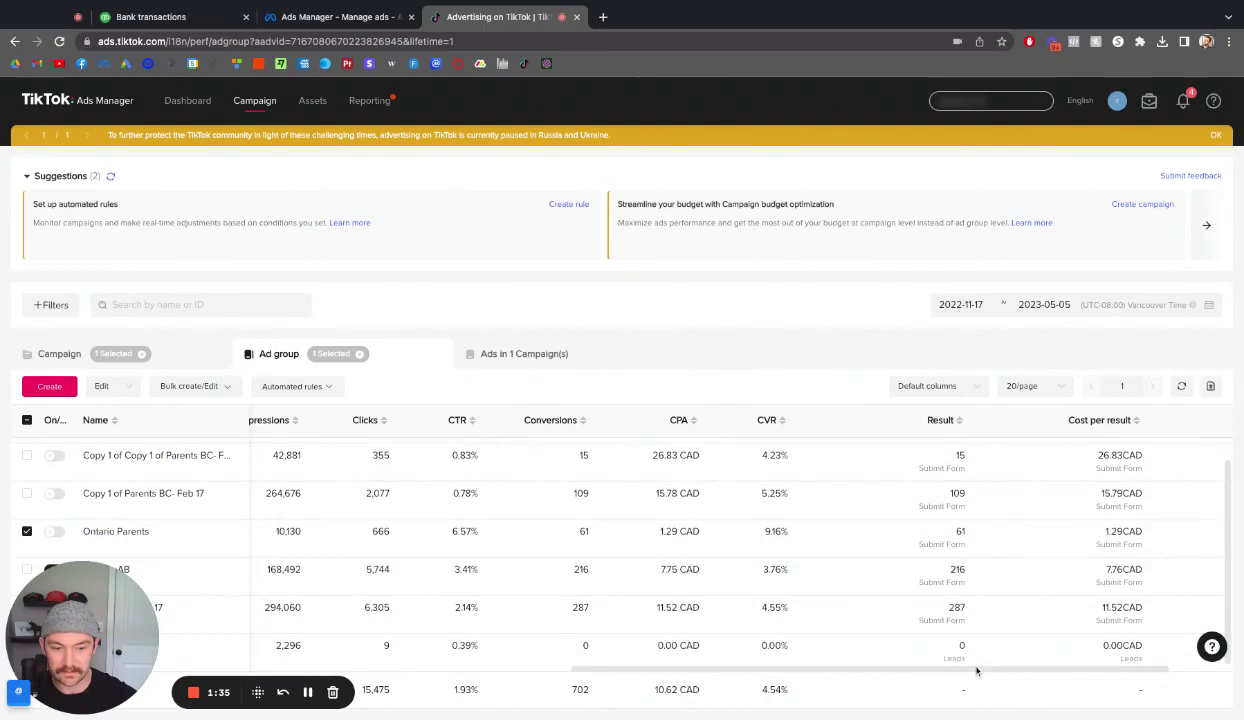
scroll(952, 648, "left", 10)
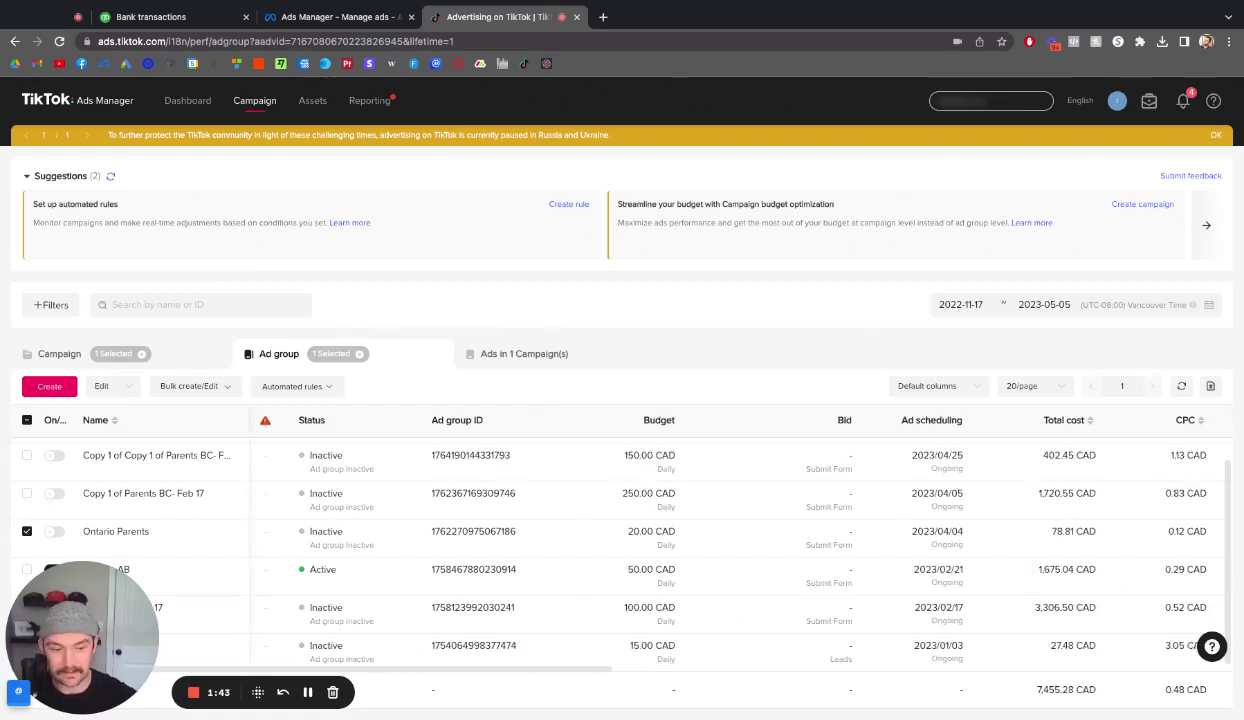
scroll(720, 550, "right", 10)
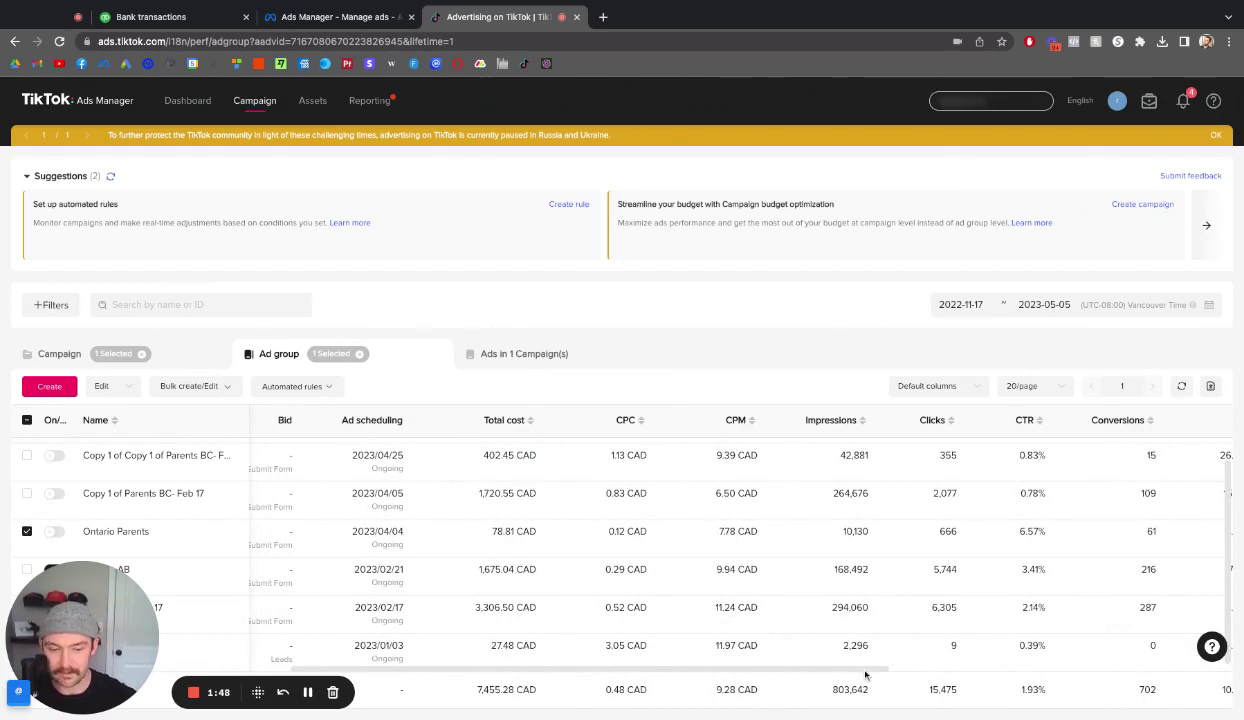
scroll(865, 675, "left", 10)
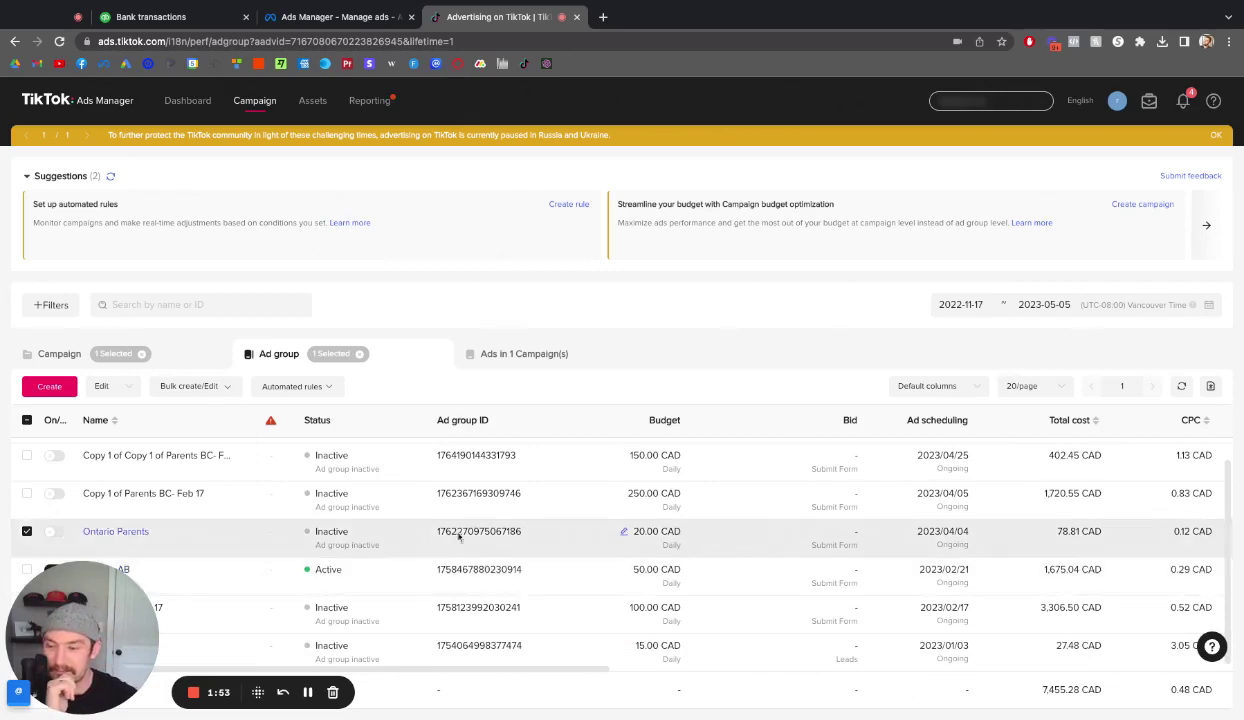
Step: Deselect the Ontario Parents ad group, open it for editing and examine its location targeting and available audience size
left_click(27, 531)
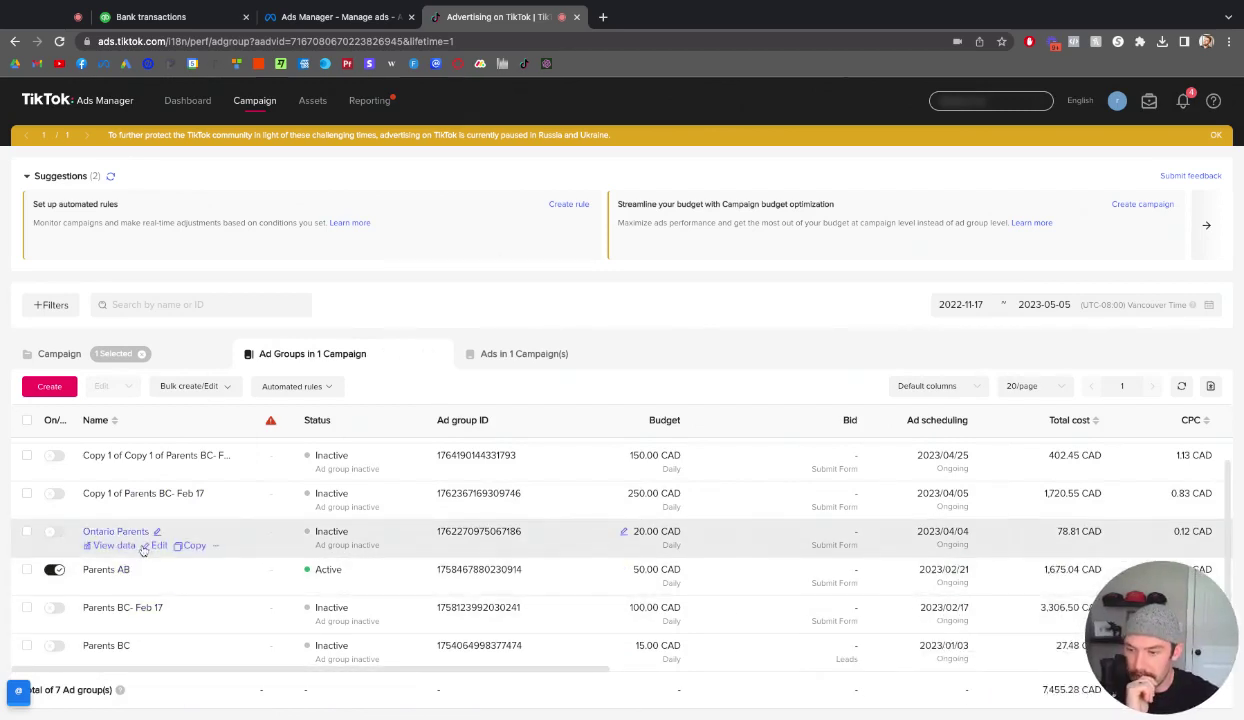
left_click(154, 547)
scroll(650, 304, "down", 5)
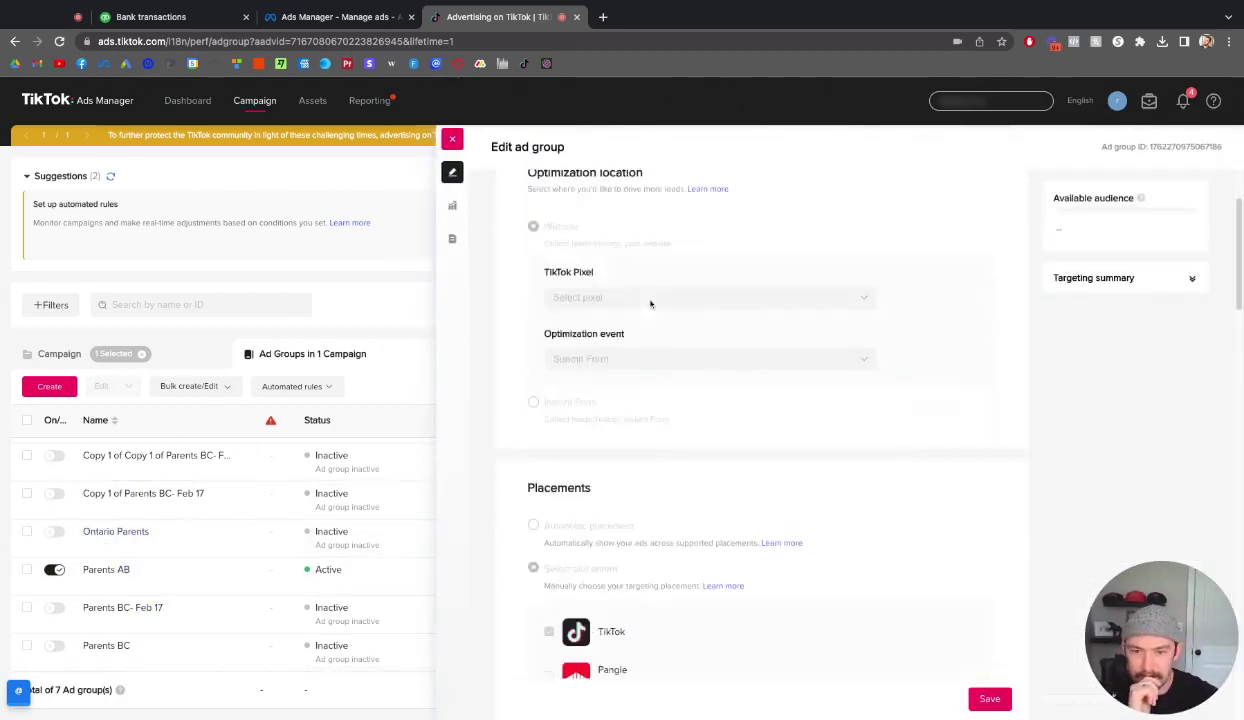
scroll(650, 304, "down", 8)
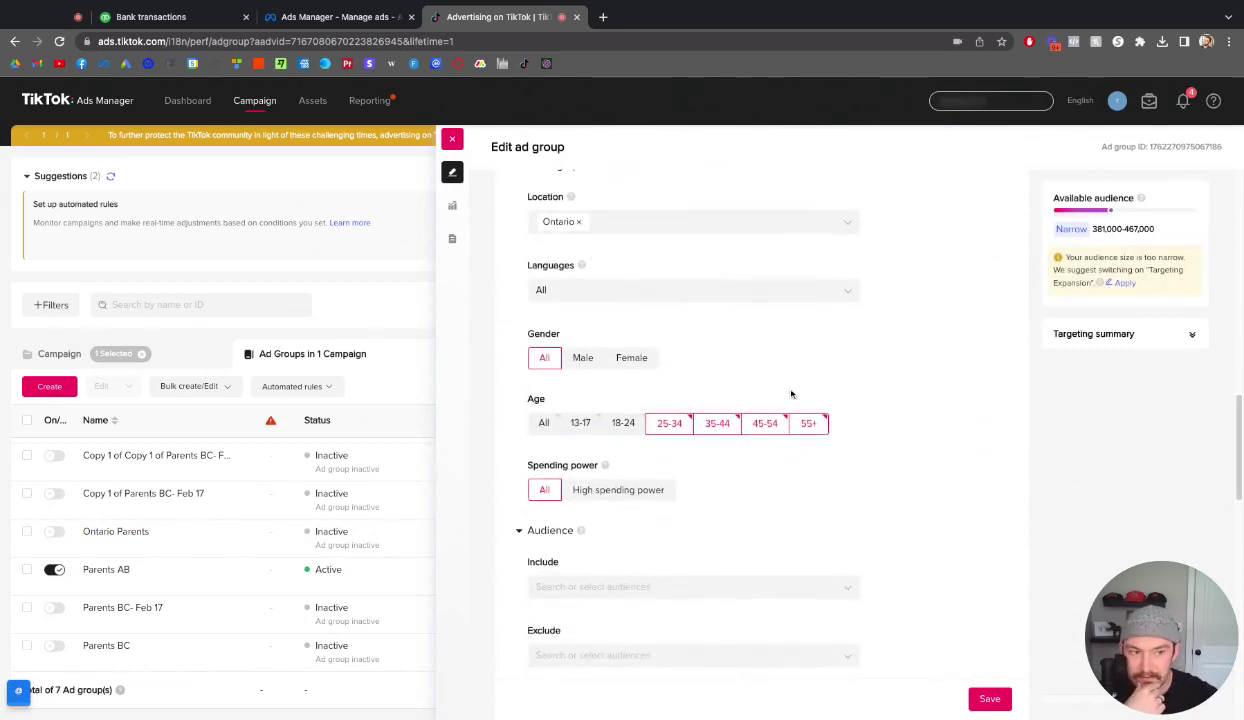
scroll(822, 405, "down", 1)
triple_click(1139, 230)
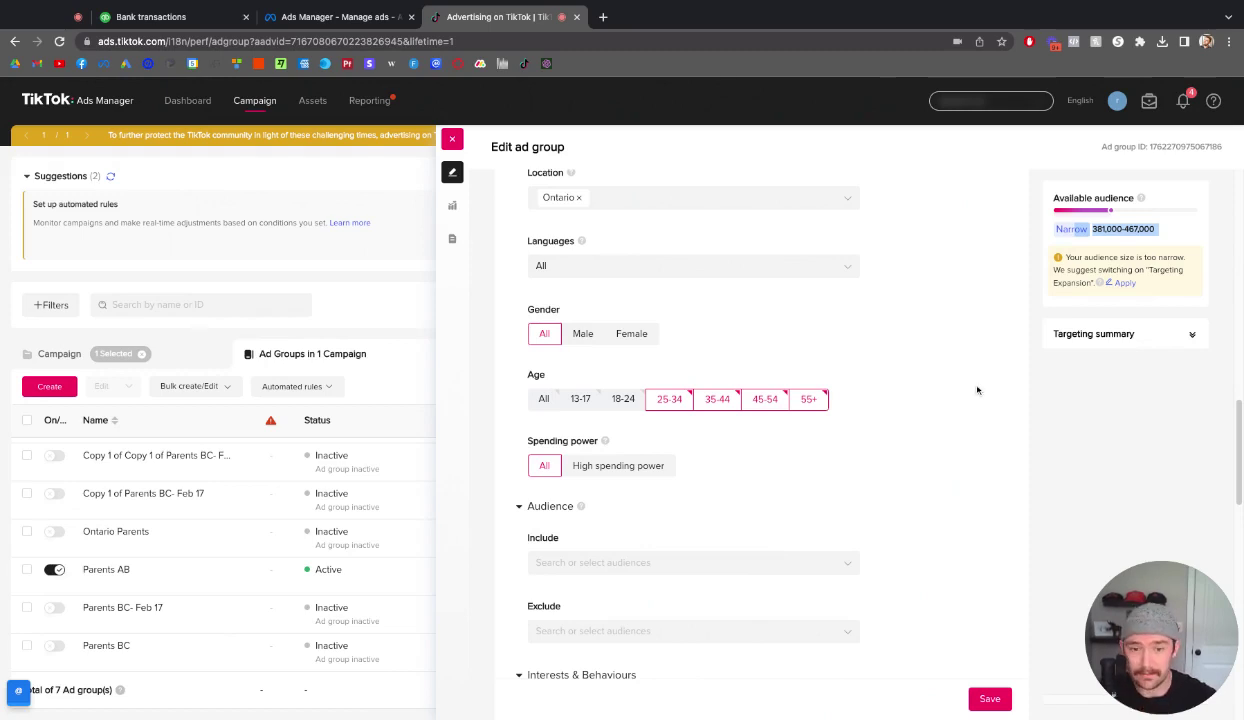
Step: Examine the Ontario Parents ad group's age, audience, interests and behaviours, and targeting expansion settings
scroll(977, 390, "down", 2)
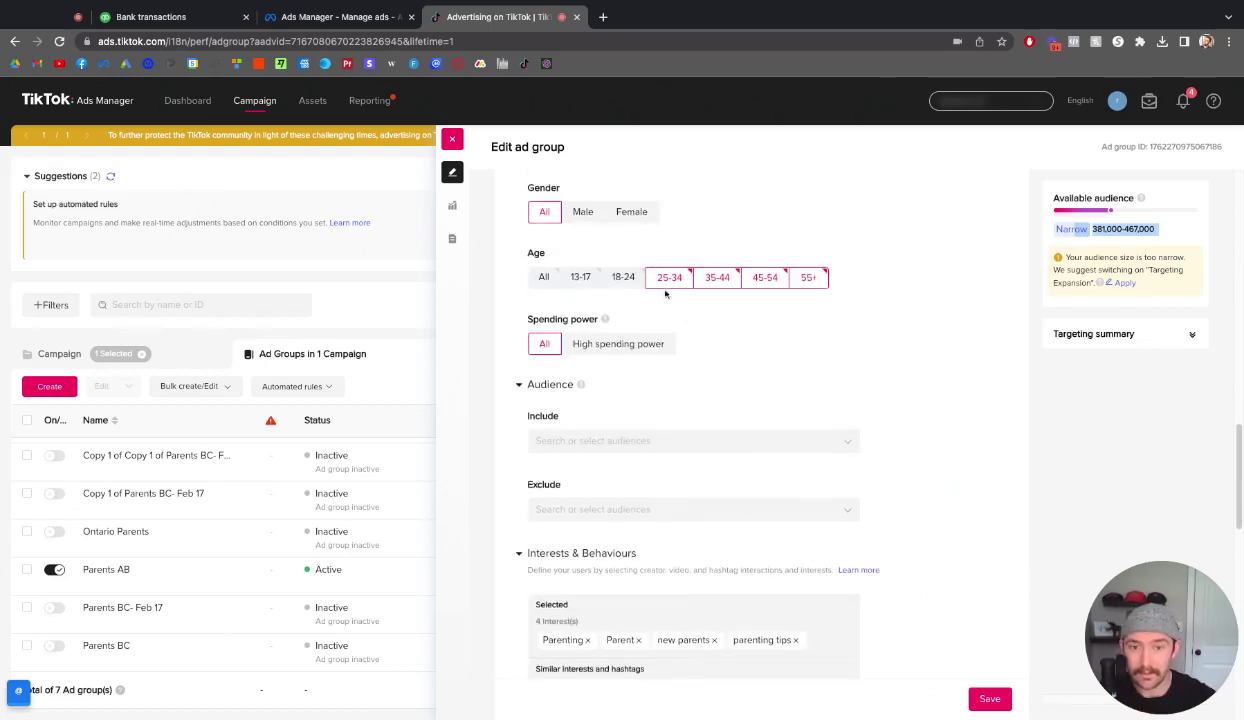
scroll(955, 353, "down", 3)
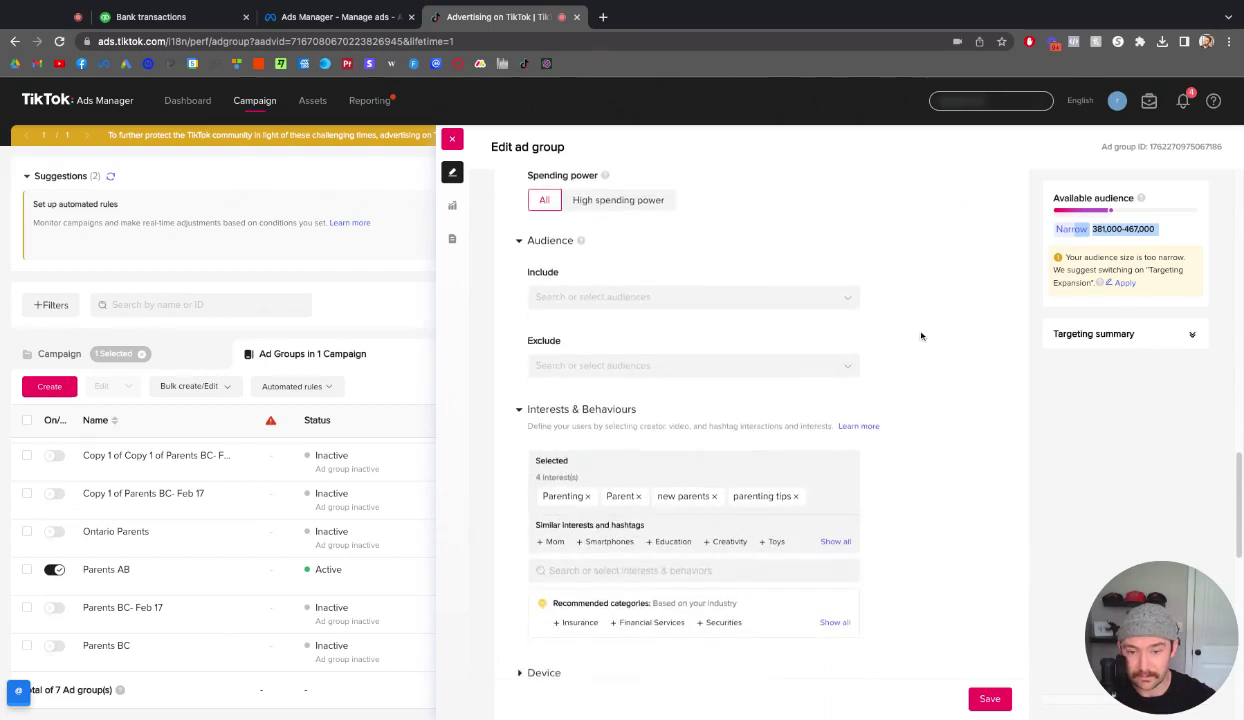
scroll(921, 336, "down", 1)
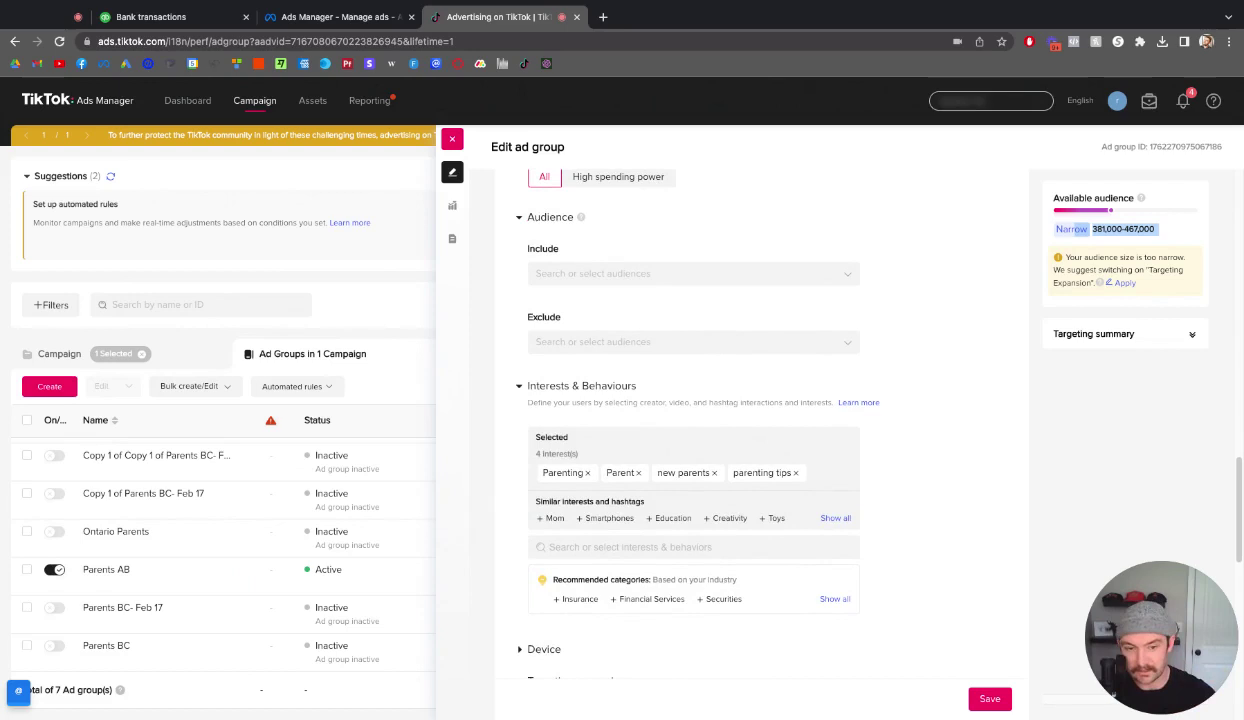
scroll(760, 440, "up", 3)
scroll(922, 361, "down", 3)
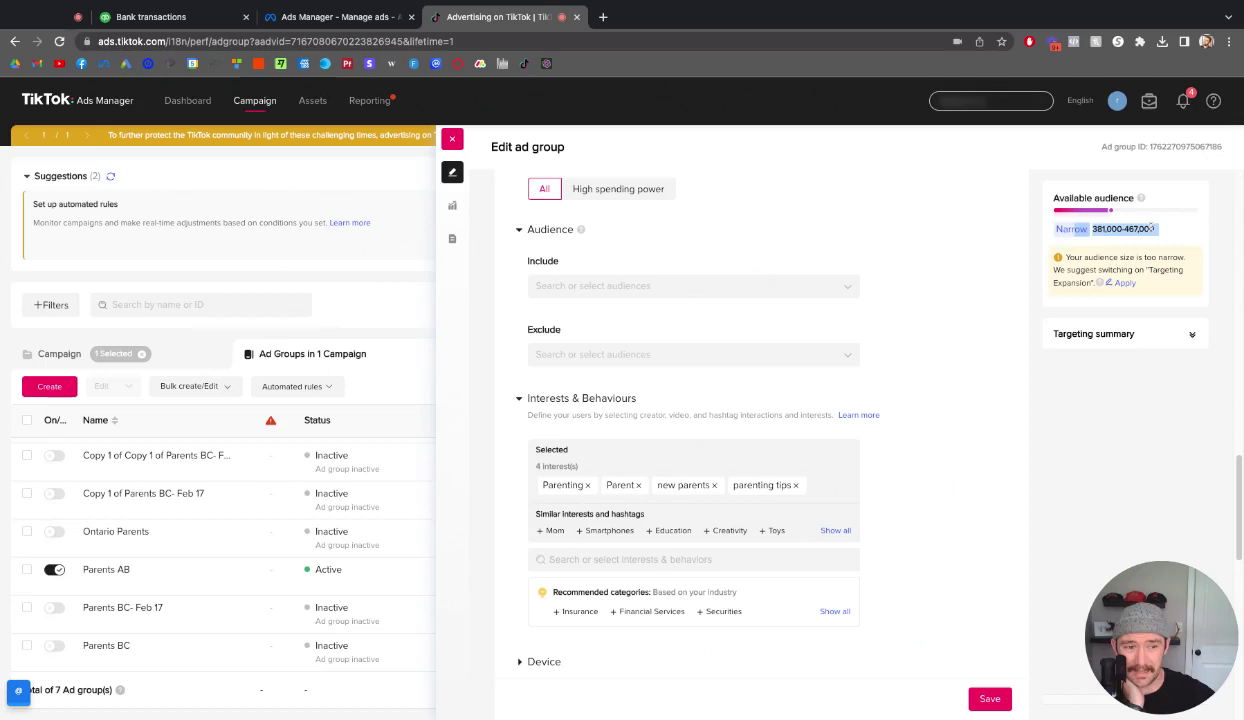
left_click(944, 355)
scroll(944, 355, "down", 3)
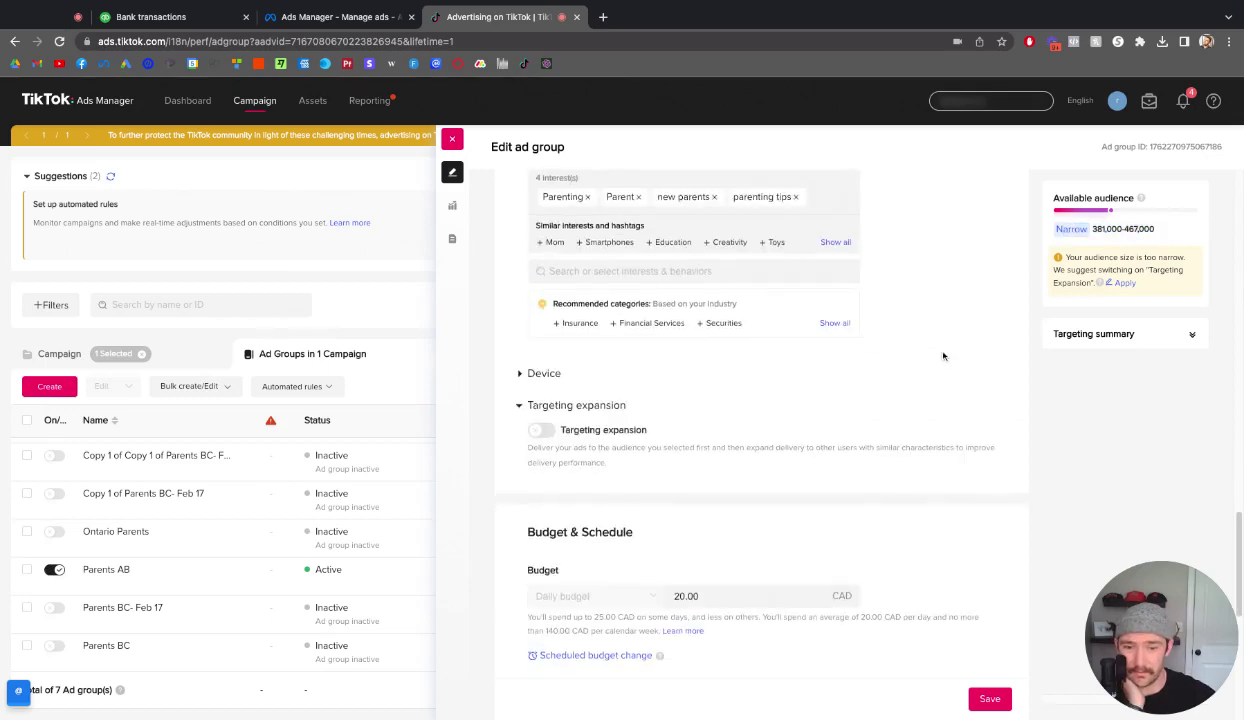
scroll(947, 355, "up", 3)
scroll(736, 305, "up", 3)
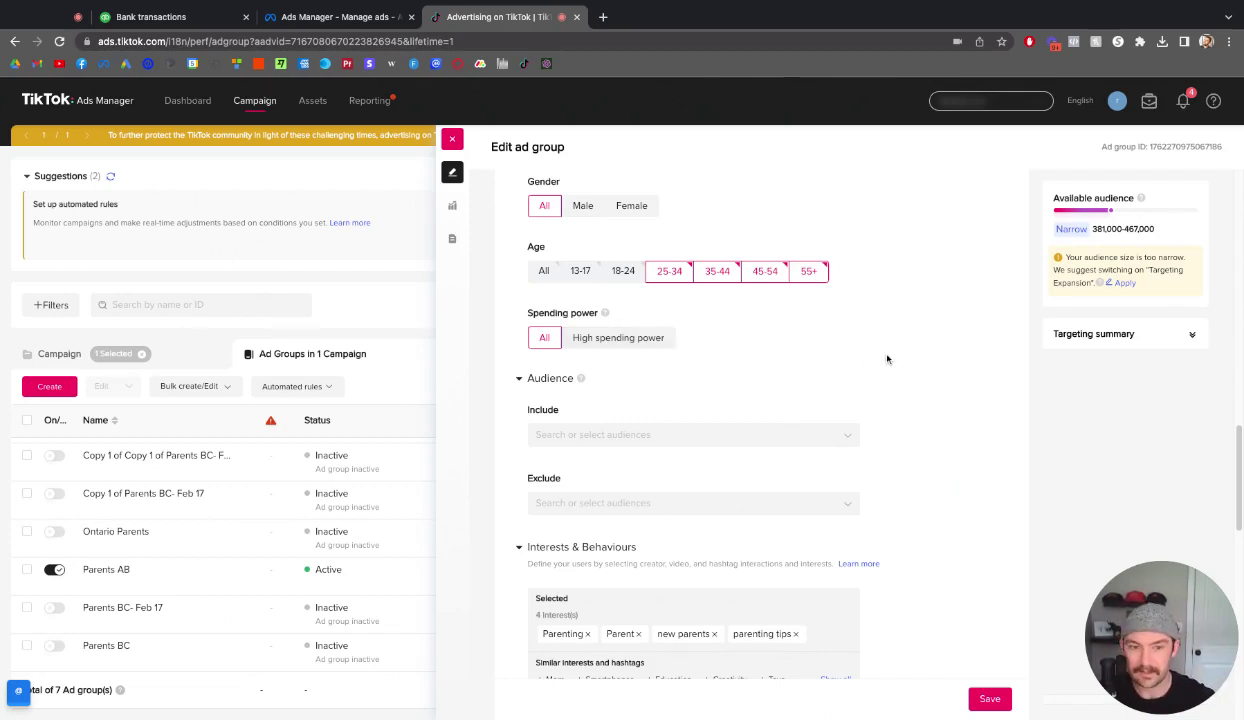
scroll(902, 341, "down", 2)
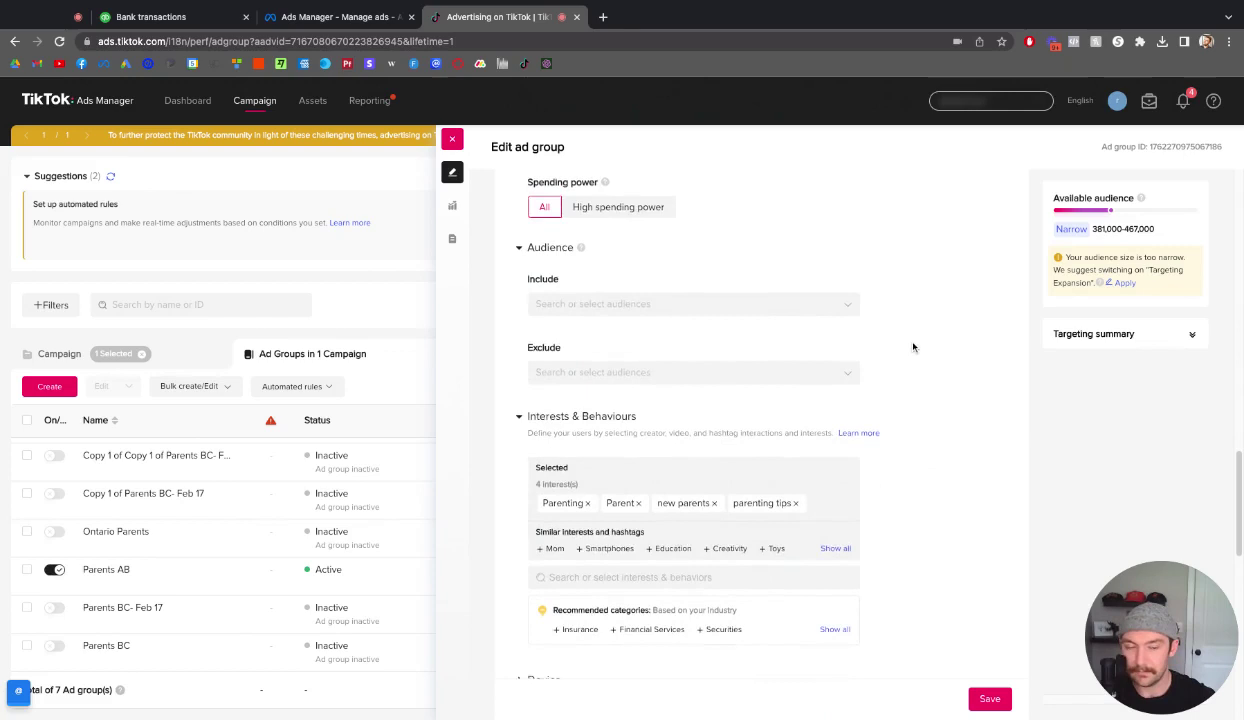
scroll(912, 347, "down", 1)
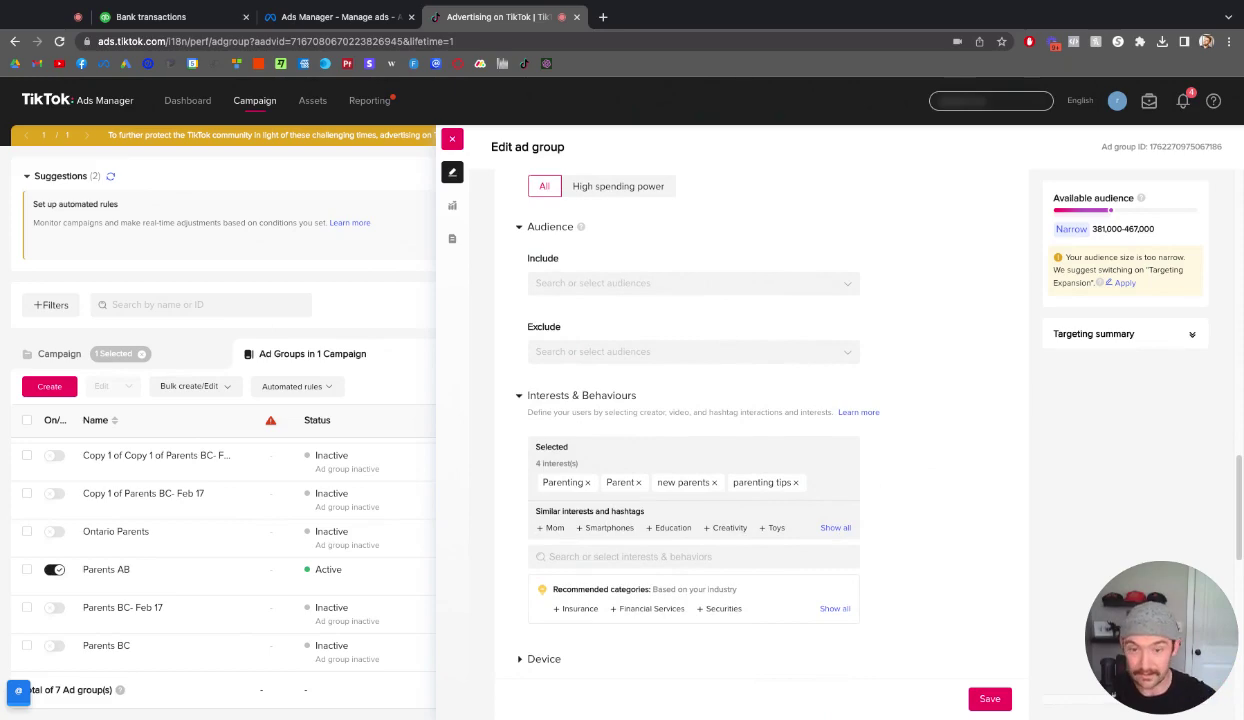
Step: Review the ad group's budget and schedule settings, and return to the ad group name and optimization location
scroll(930, 318, "down", 5)
scroll(930, 318, "up", 3)
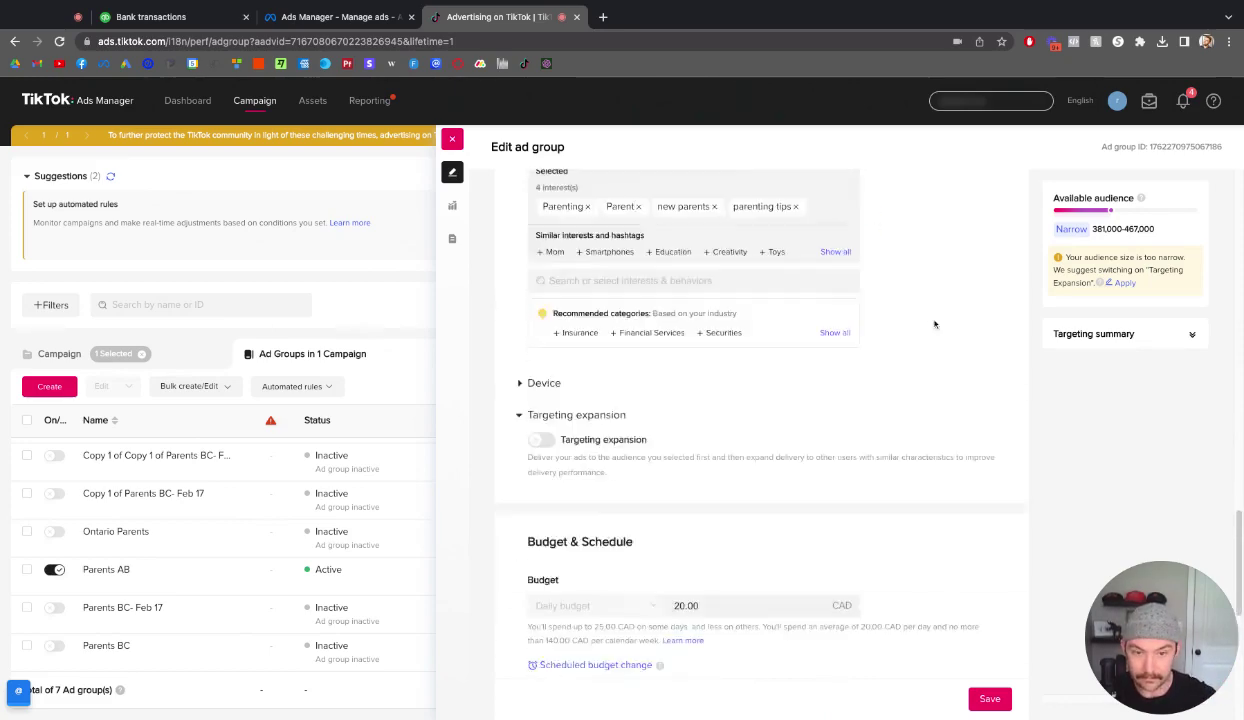
scroll(934, 324, "down", 5)
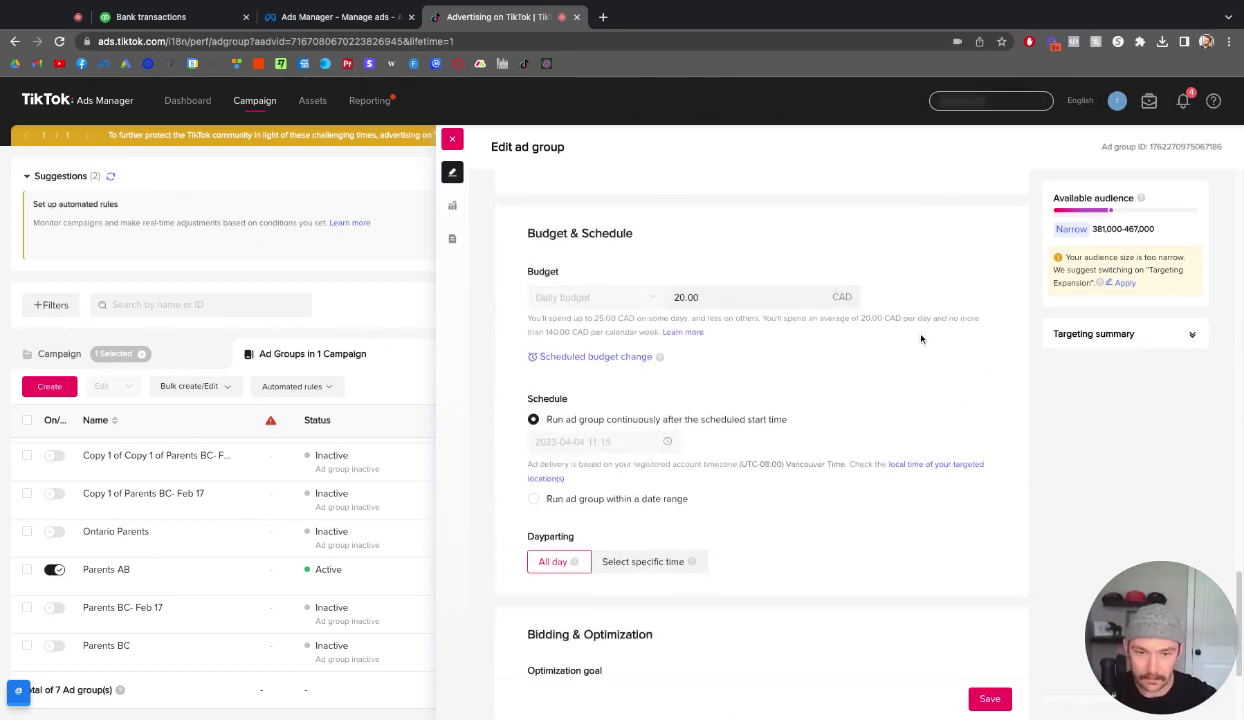
scroll(921, 339, "up", 1)
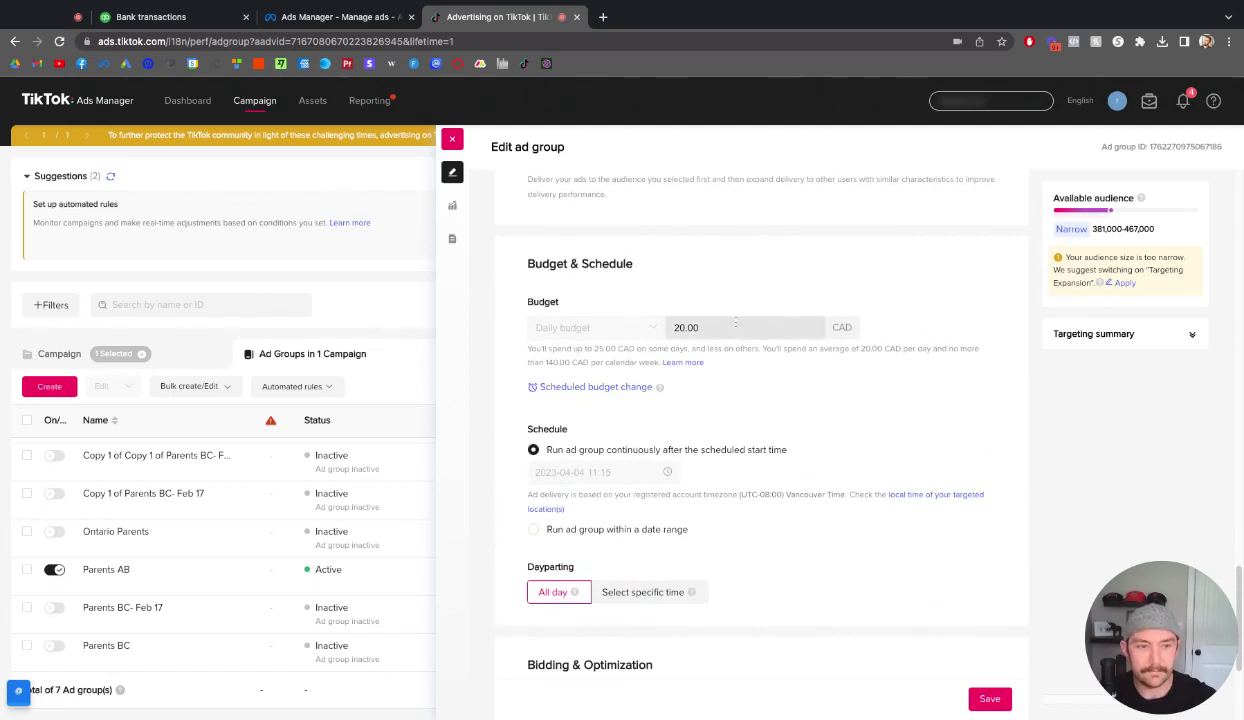
scroll(735, 321, "up", 10)
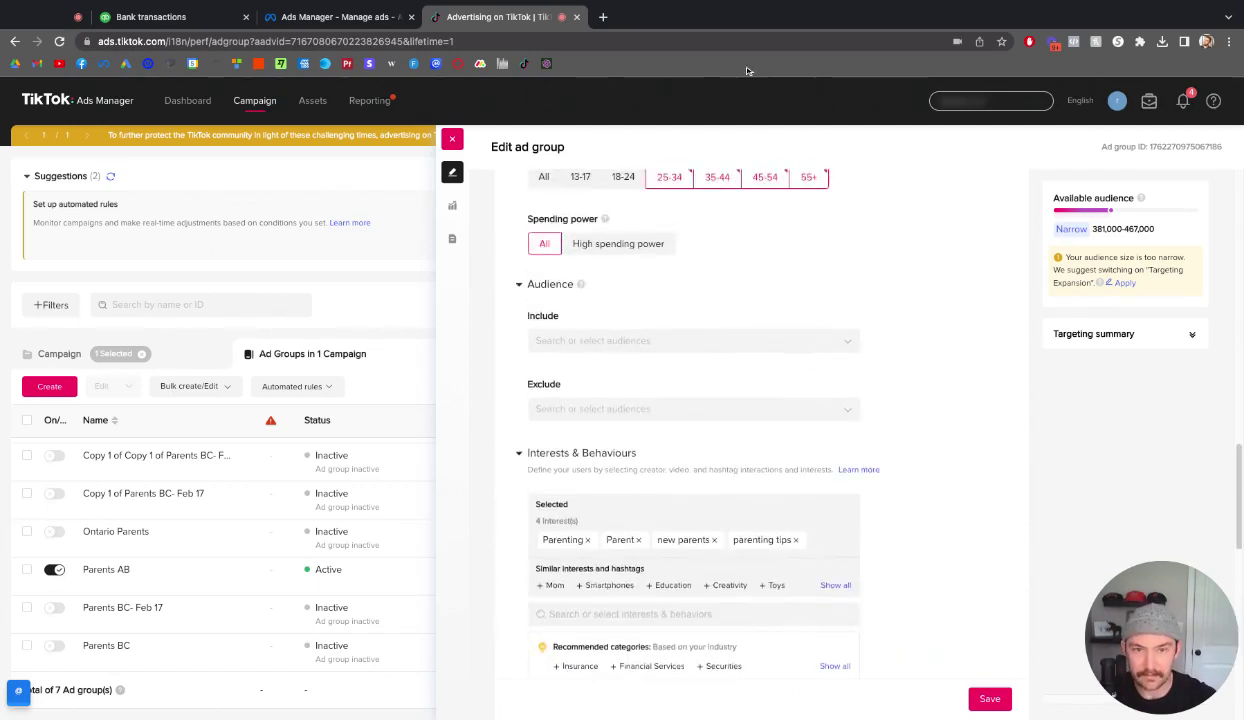
scroll(686, 272, "up", 10)
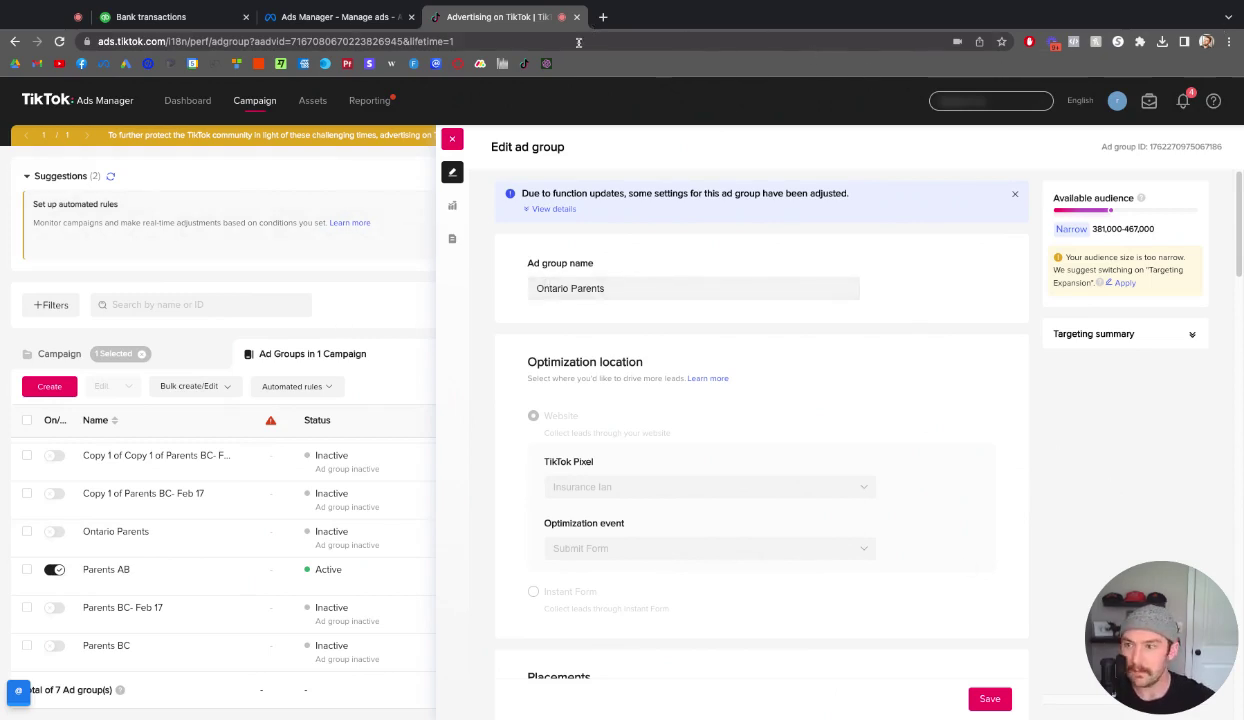
Step: Open fiverr.com in a new browser tab and display the inbox message list
left_click(603, 17)
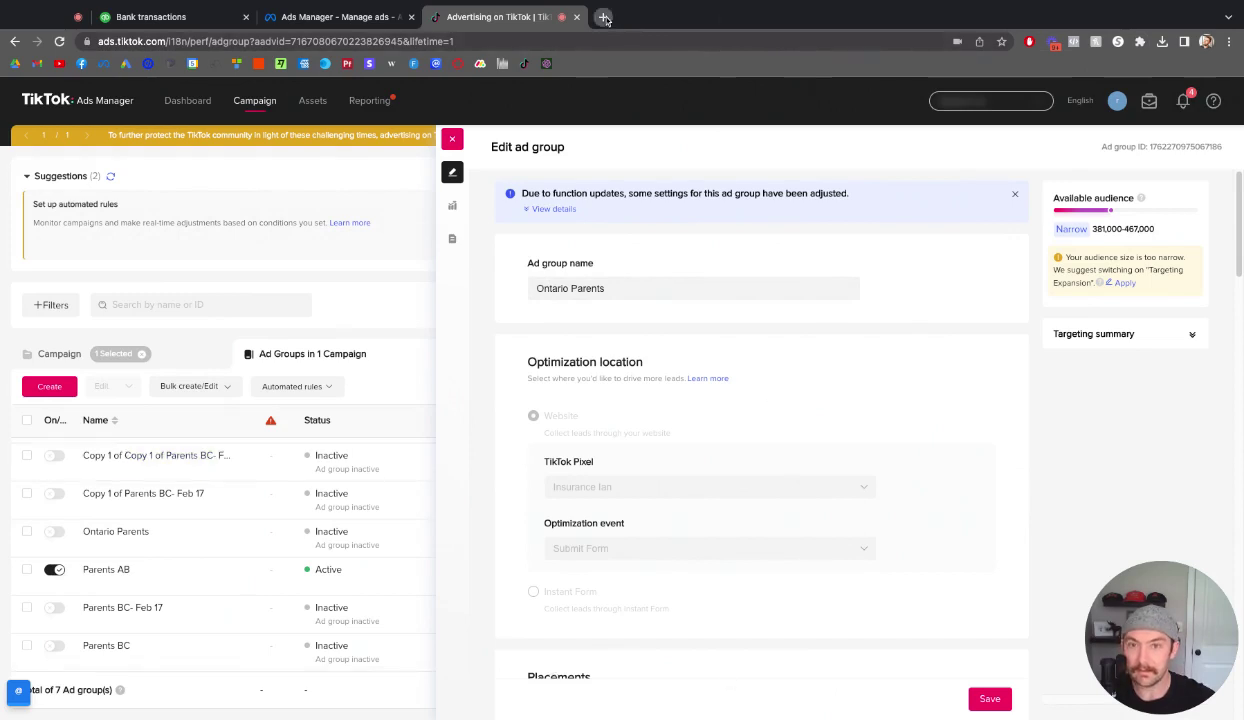
type("fiverr.com")
key("Return")
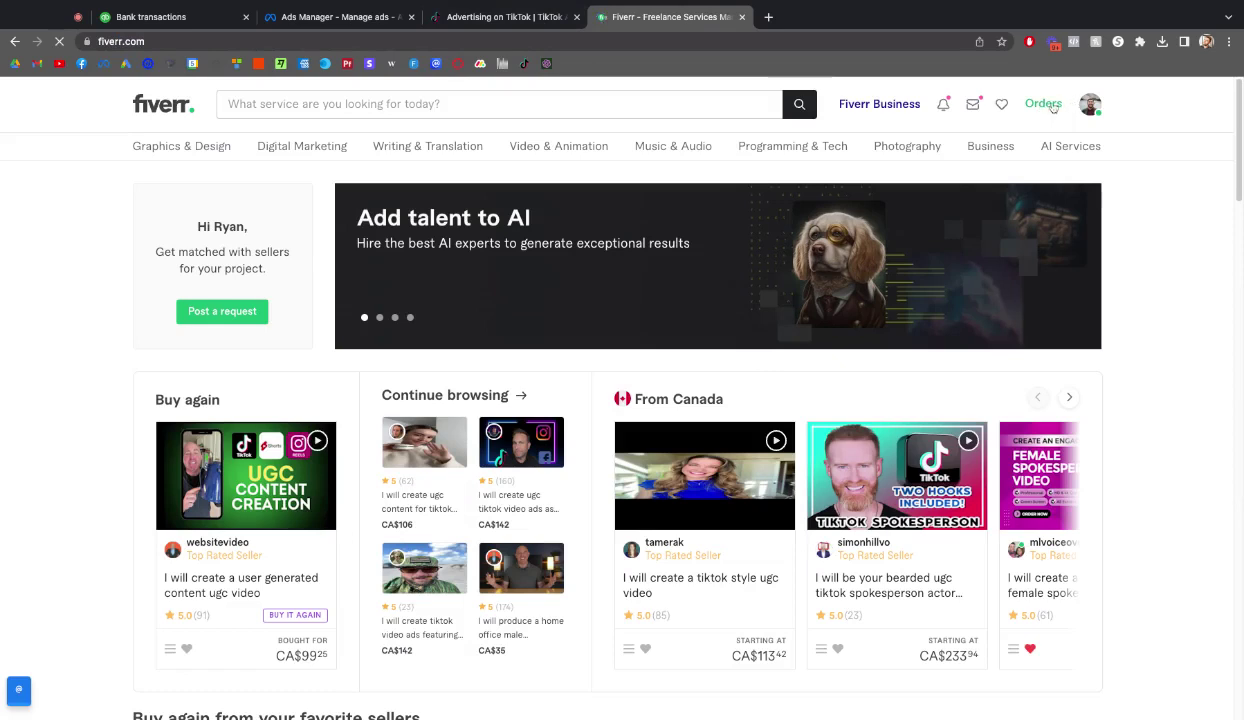
left_click(973, 105)
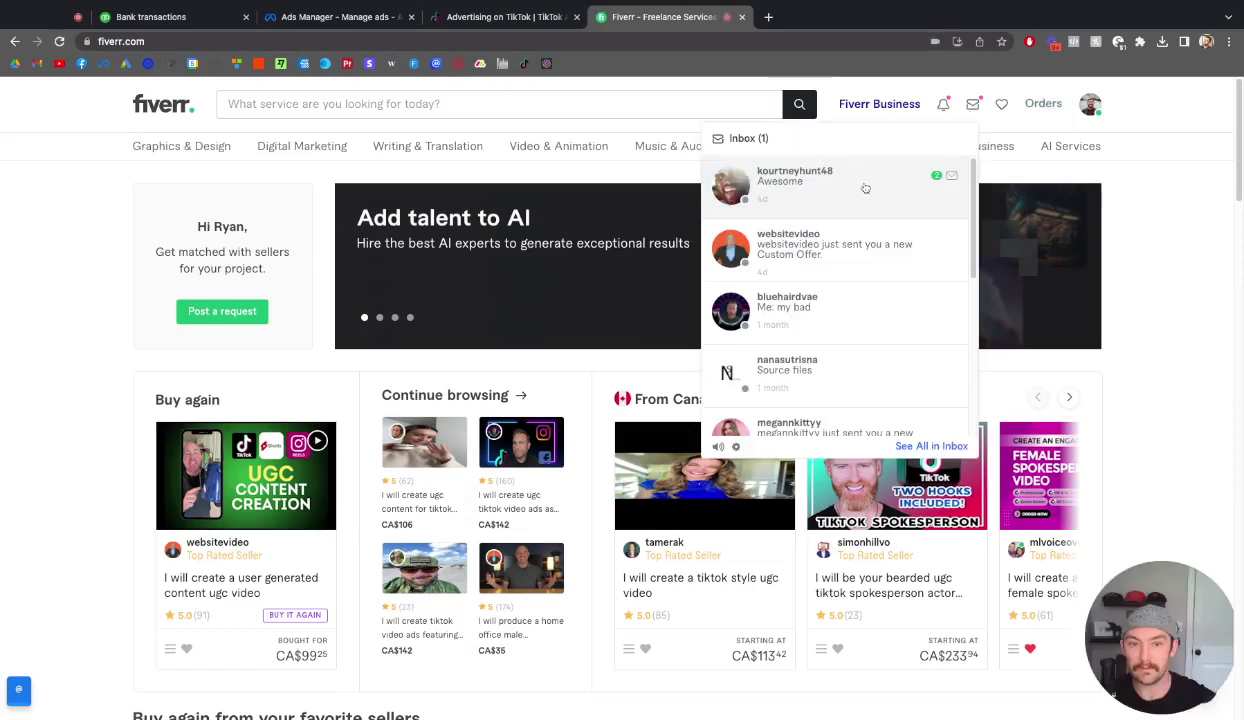
Step: Dismiss the coupon tips popup and open the profile of the seller from the third inbox conversation
left_click(1205, 202)
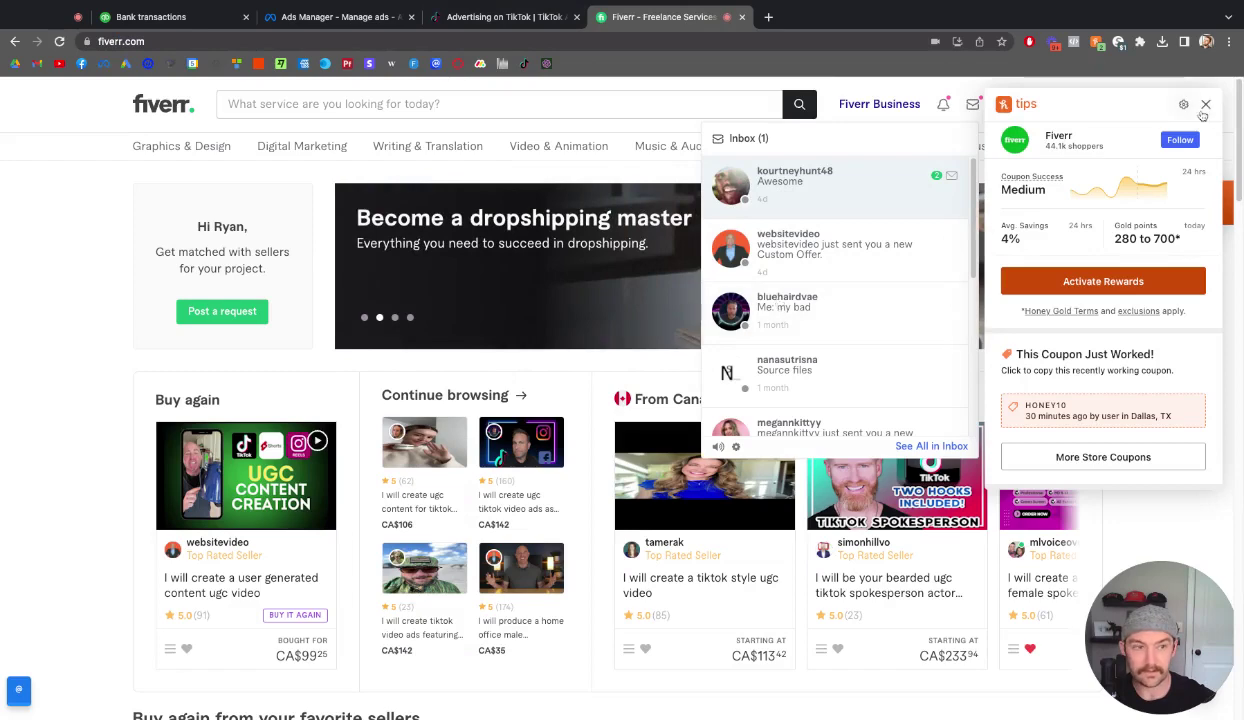
left_click(1168, 110)
left_click(1030, 92)
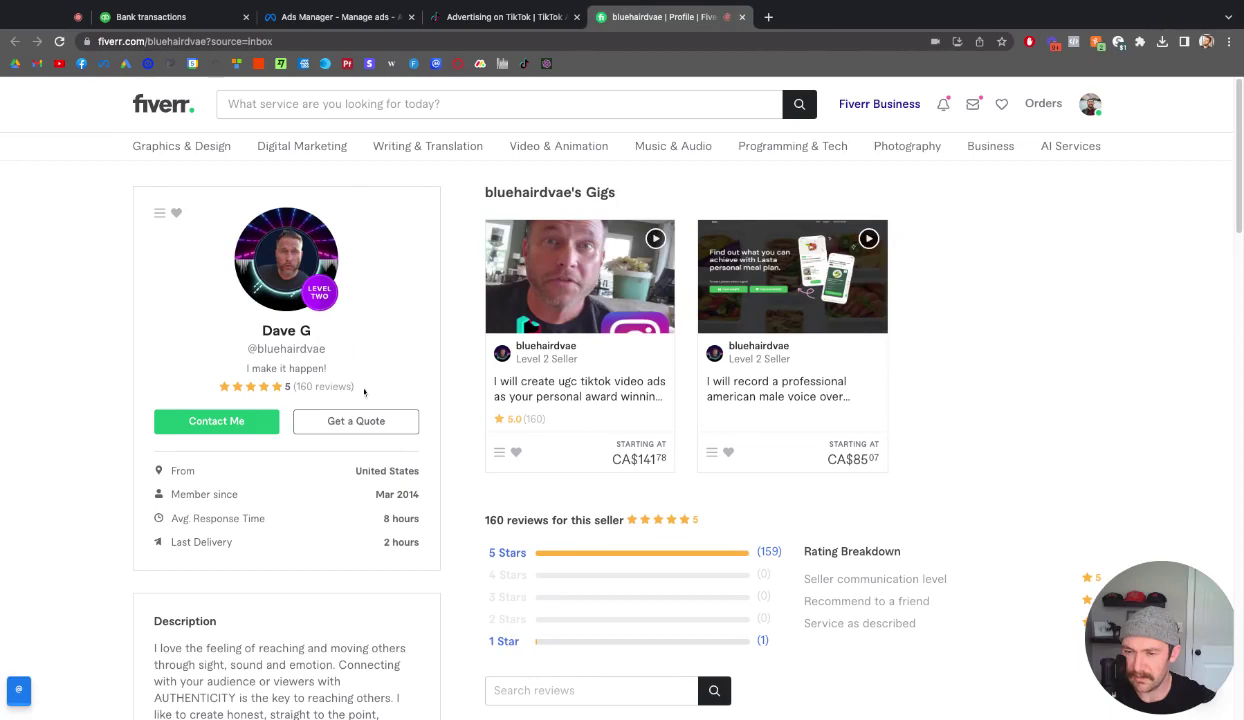
Step: Look over the seller's profile, open the UGC TikTok video ads gig, and play the start of its preview video before pausing it
scroll(380, 390, "down", 2)
scroll(620, 394, "up", 2)
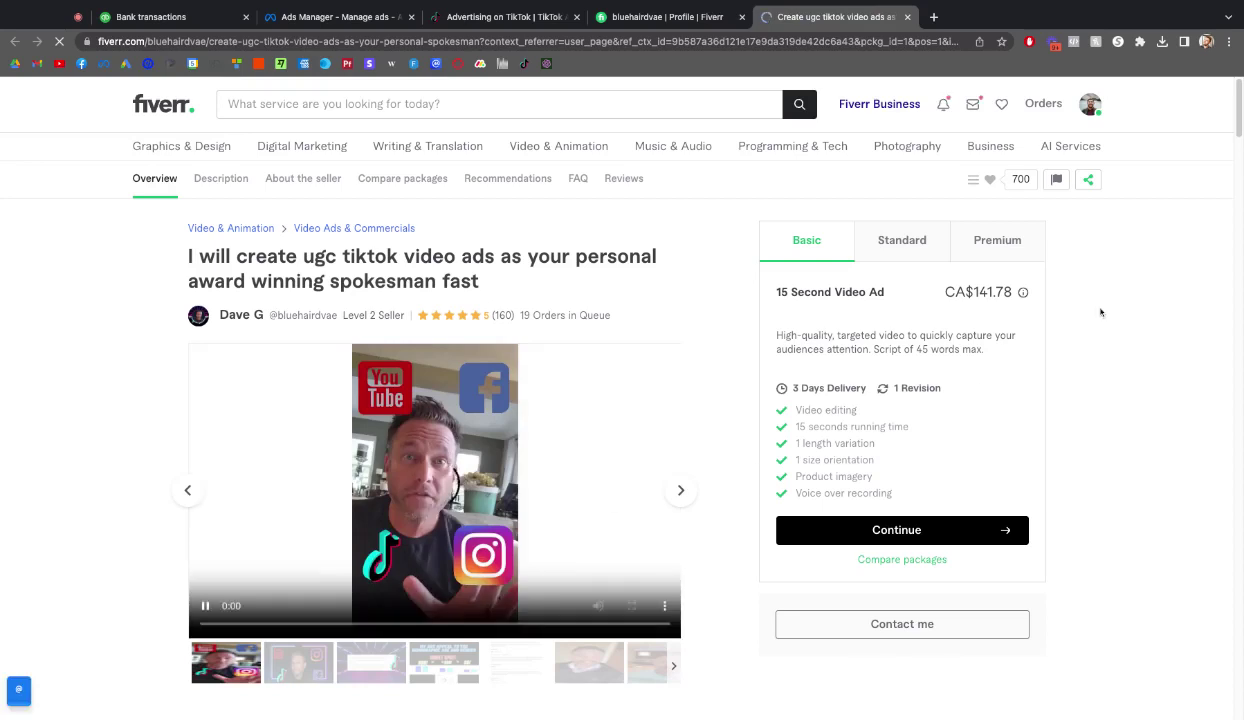
left_click(204, 605)
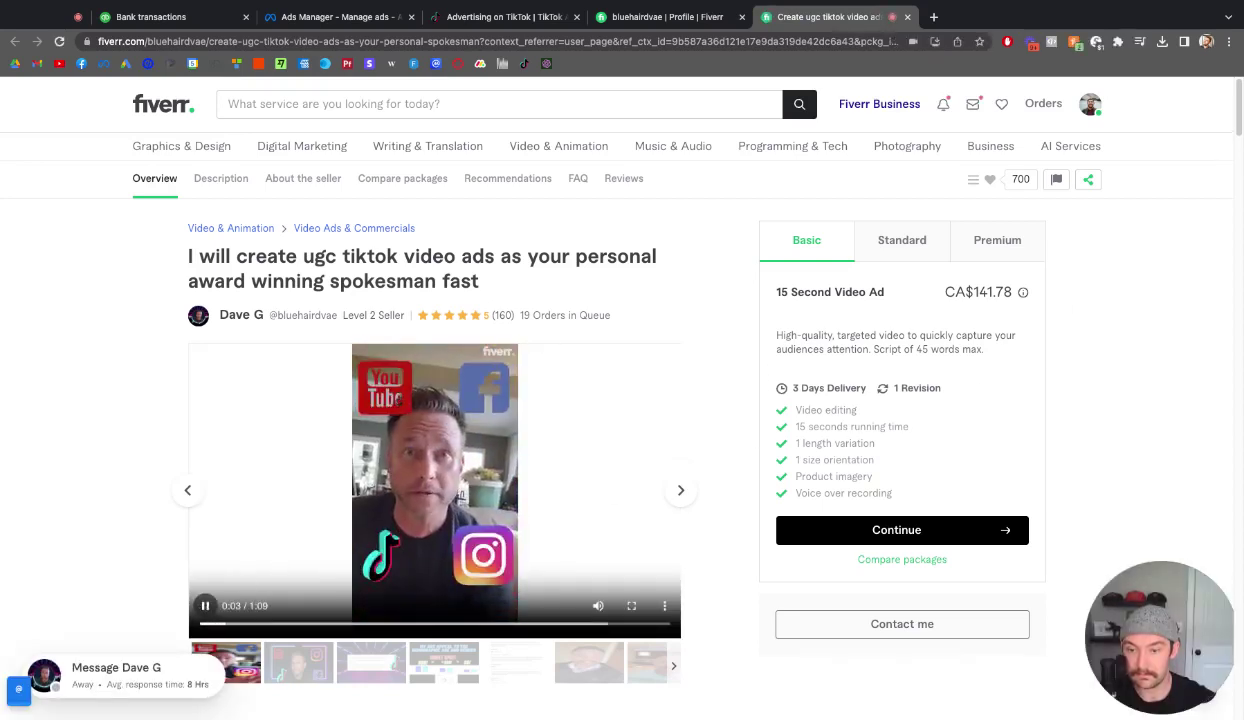
left_click(204, 605)
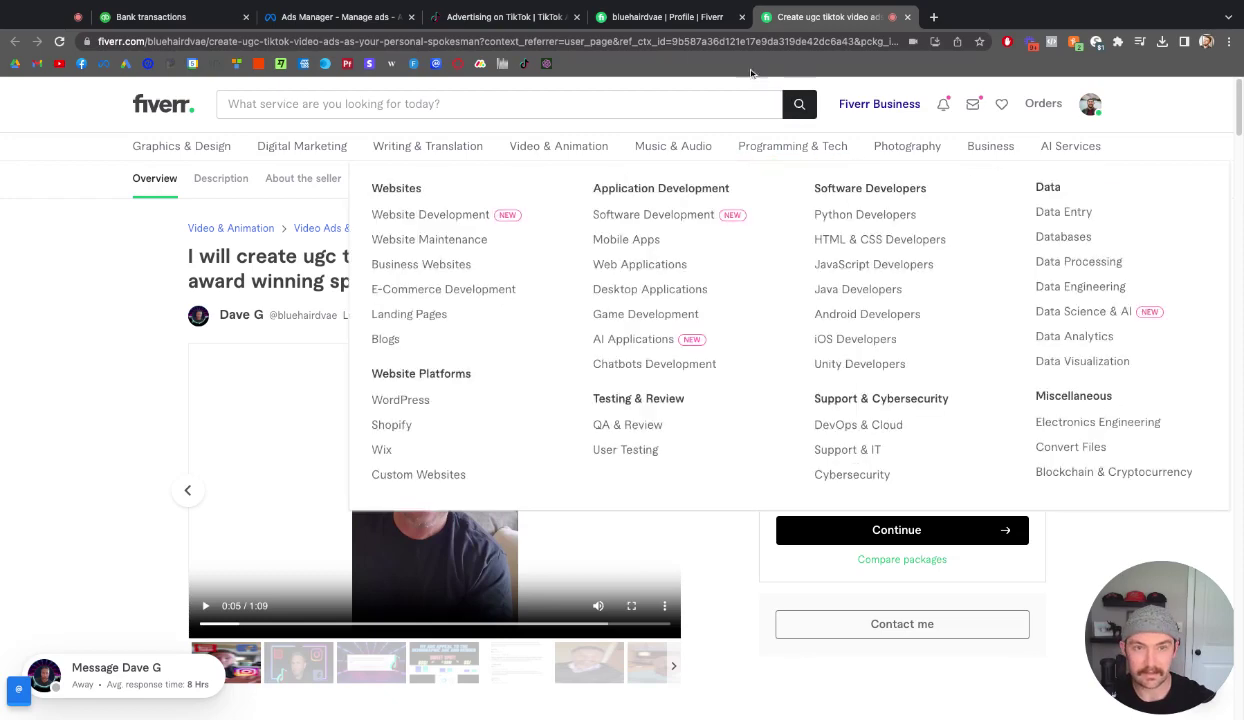
Step: Return to the Ontario Parents ad group in TikTok Ads Manager and close both Fiverr tabs
left_click(671, 20)
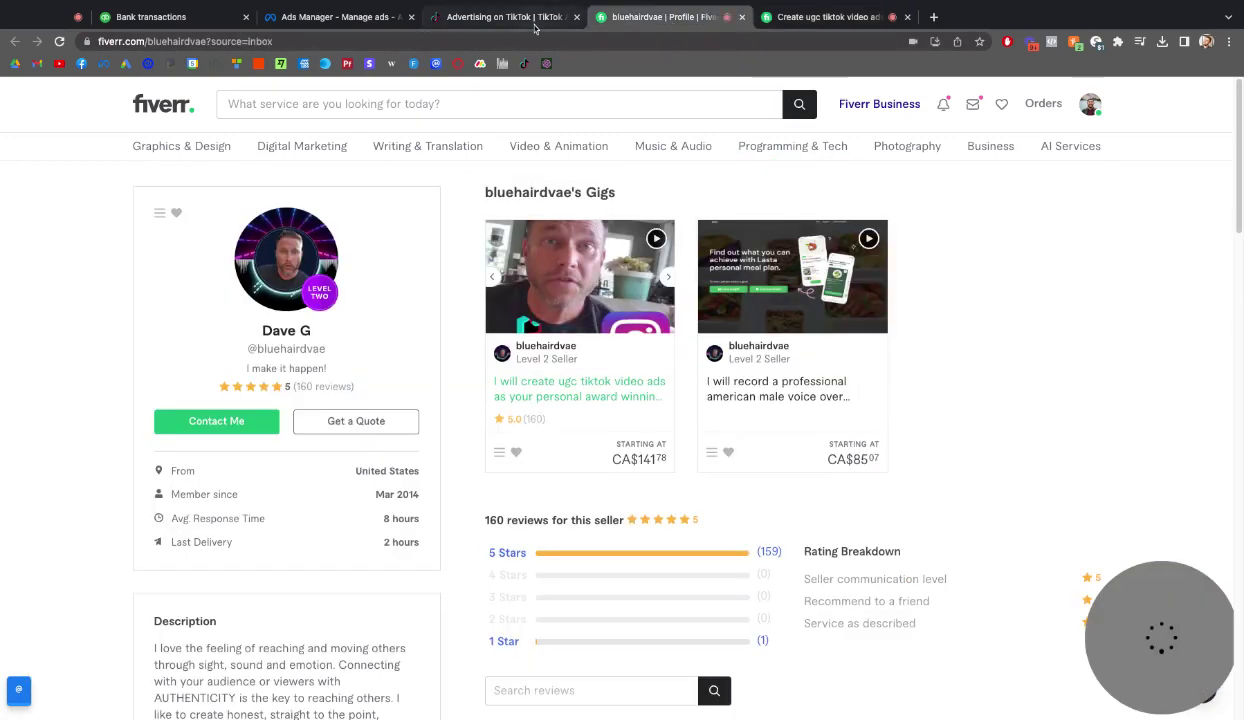
left_click(535, 20)
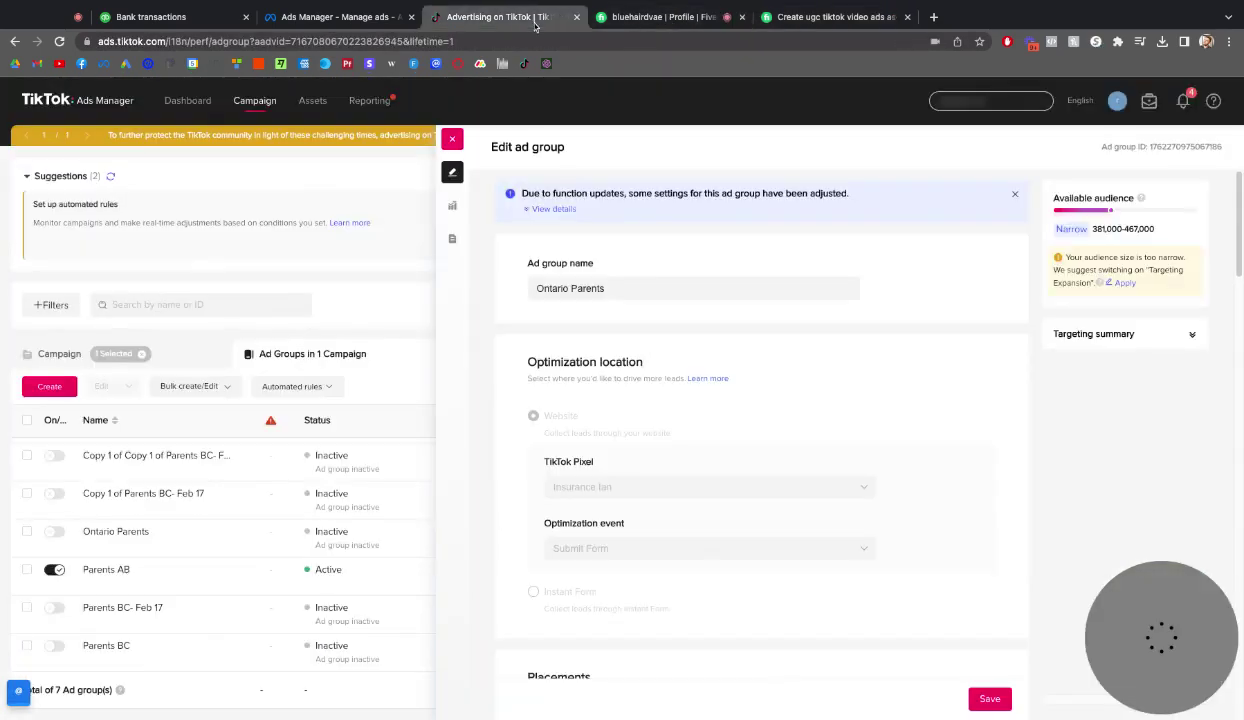
left_click(741, 17)
left_click(742, 17)
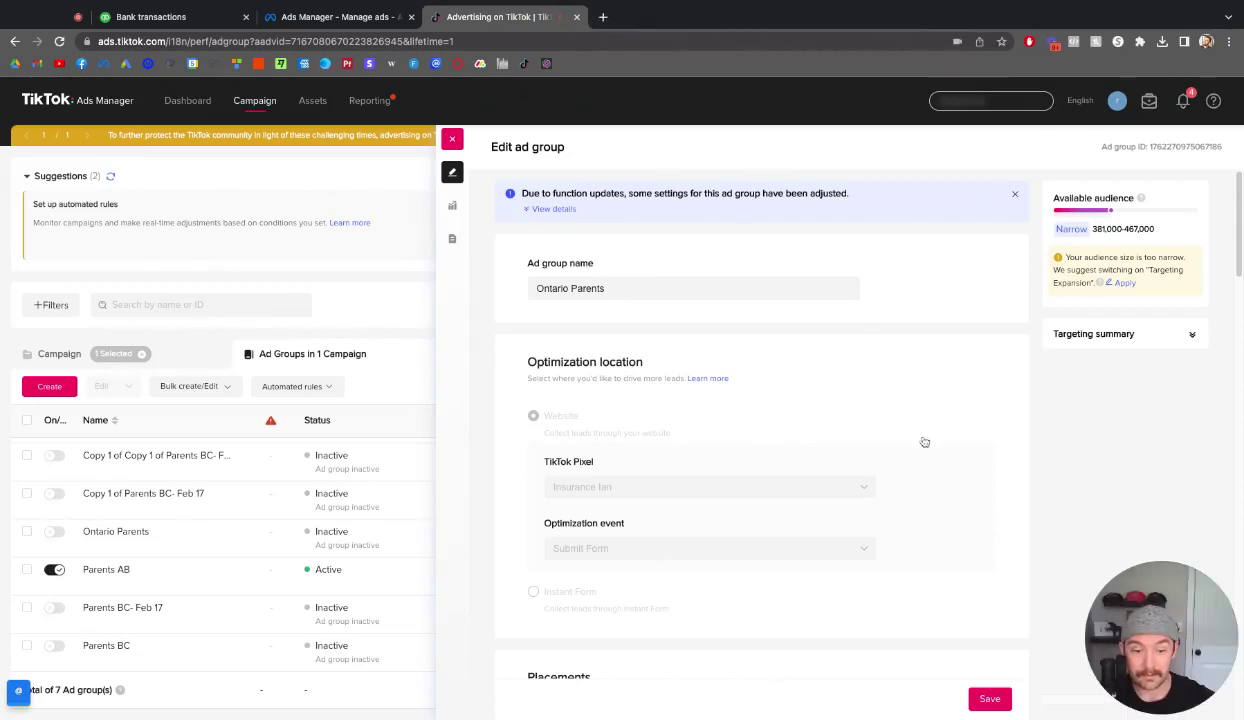